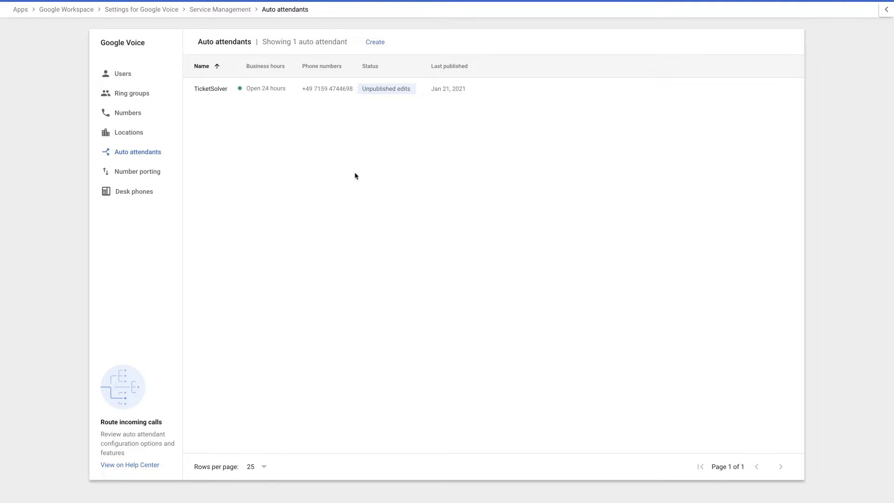
- Create a new auto attendant named "Support GCP & GWS"
left_click(377, 43)
left_click(417, 229)
type("S")
type("upport ")
type("GCp &")
type(" \"\"\"\"")
key("BackSpace")
key("BackSpace")
key("BackSpace")
key("BackSpace")
key("BackSpace")
key("BackSpace")
key("BackSpace")
key("BackSpace")
type("P & GWS")
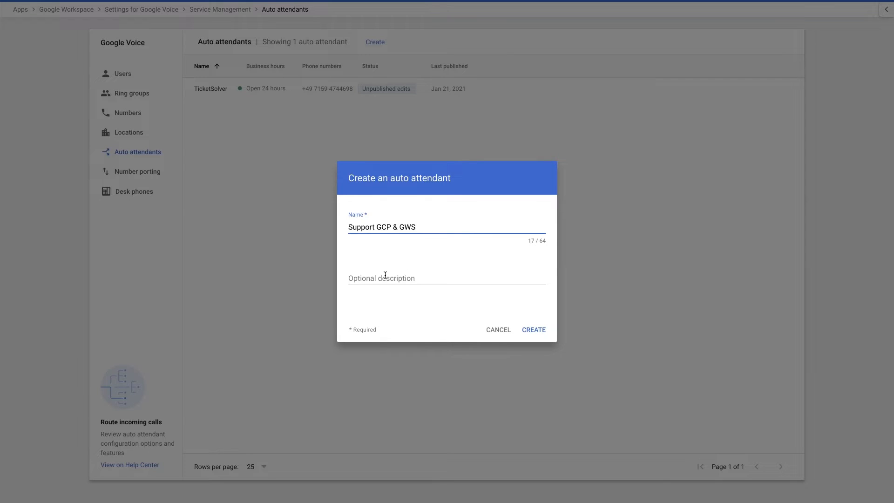
left_click(538, 330)
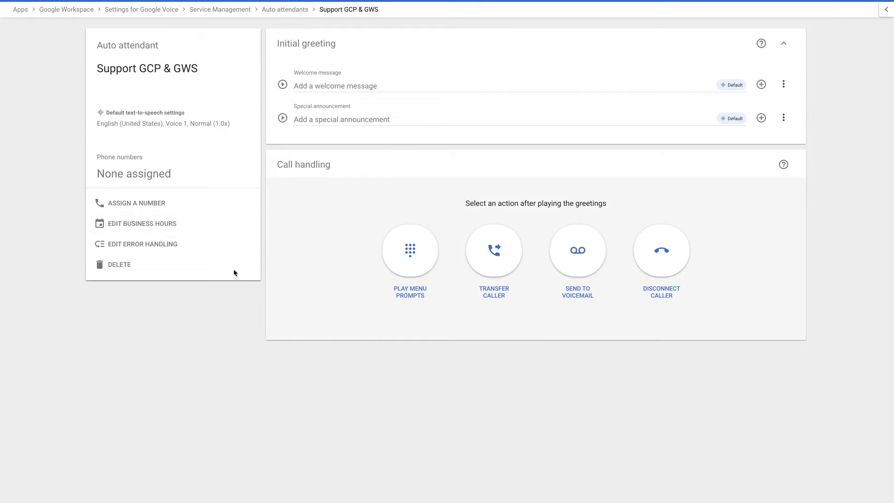
- Set the attendant's default text-to-speech language to German – de-DE with Voice 1 and save
left_click(246, 119)
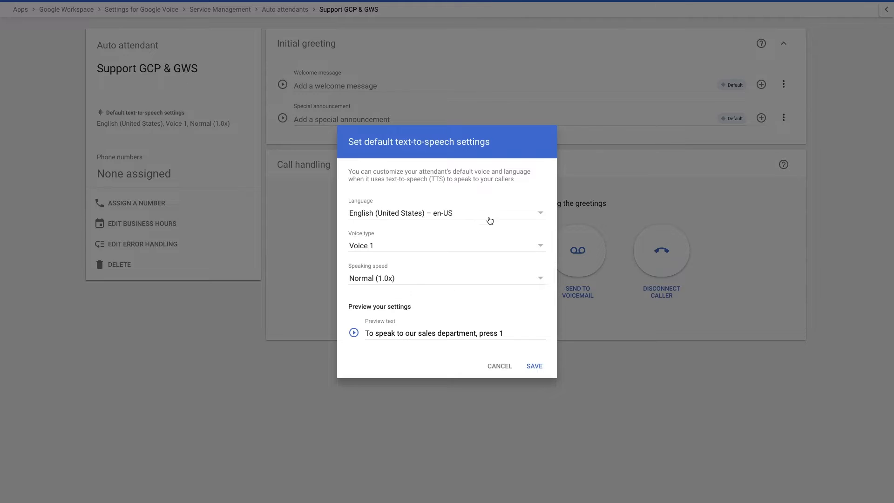
left_click(491, 215)
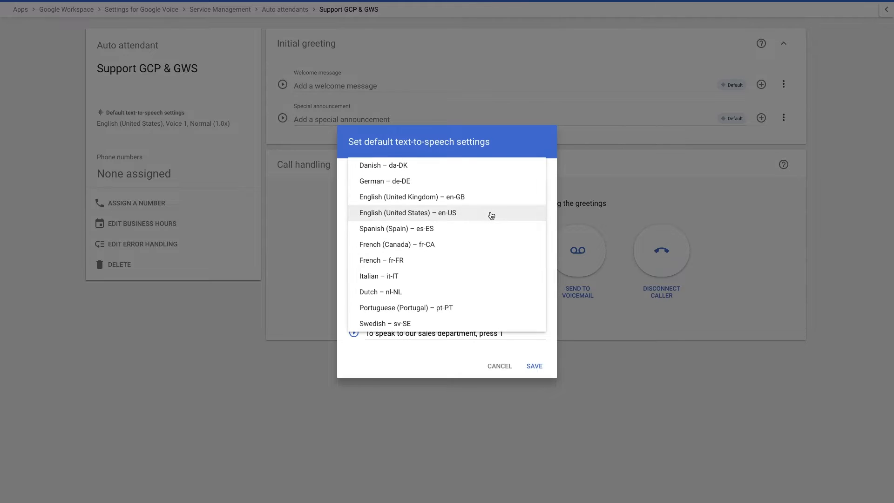
left_click(487, 183)
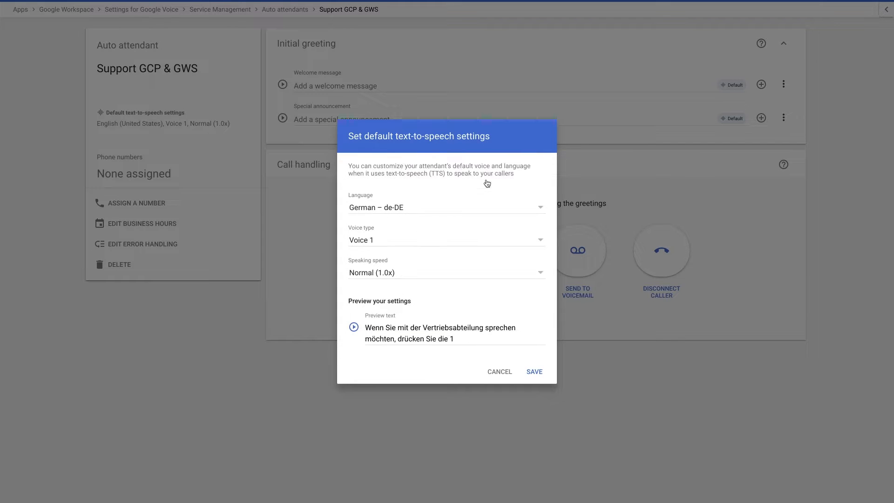
left_click(400, 241)
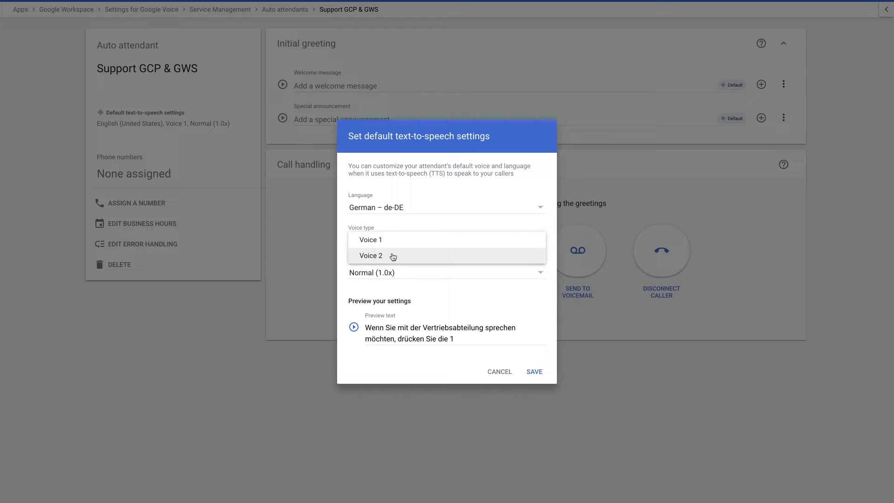
left_click(392, 241)
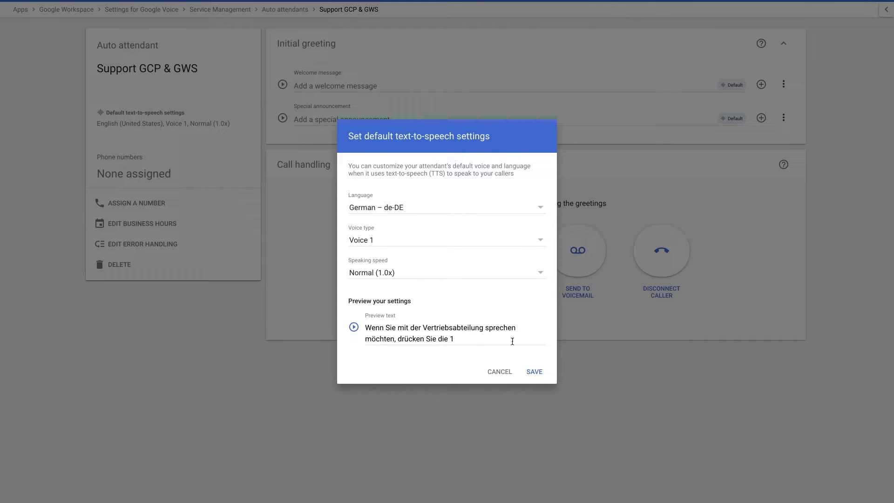
left_click(534, 374)
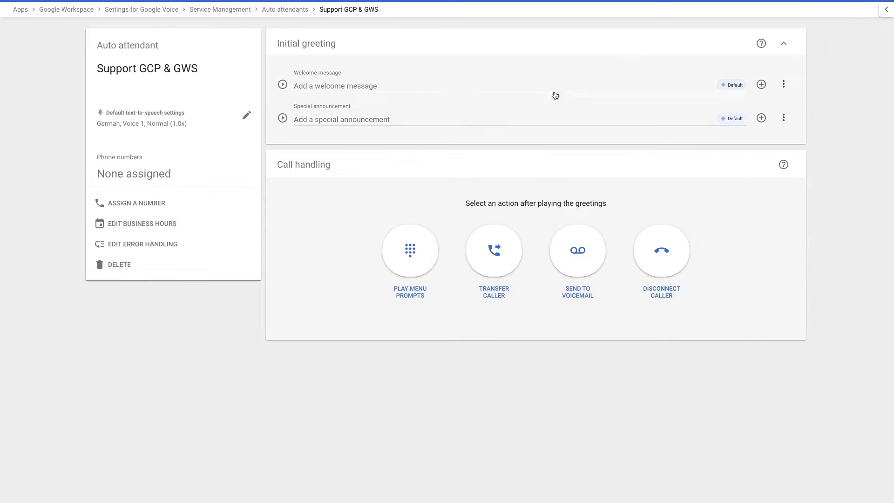
- Add the welcome message "Herzlich Willkommen bei Cloudwürdig, wie können wir Ihnen weiterhelfen?" to the initial greeting
left_click(338, 84)
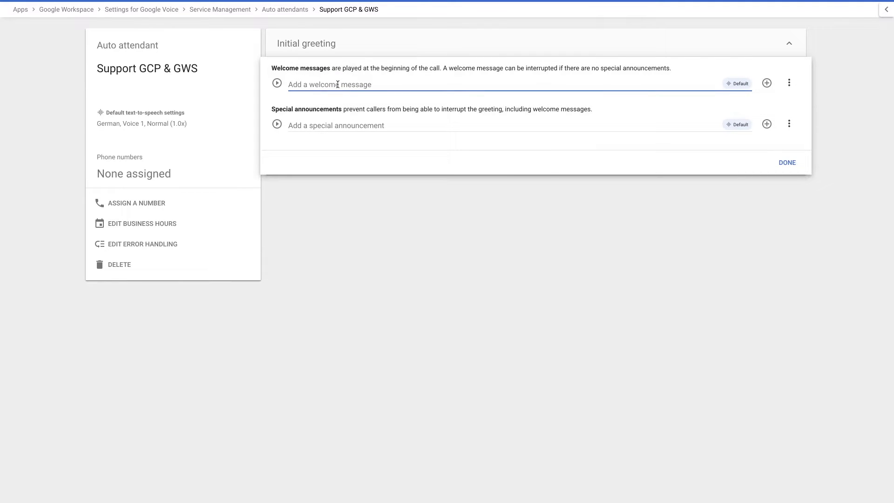
type("Herzlich Willko")
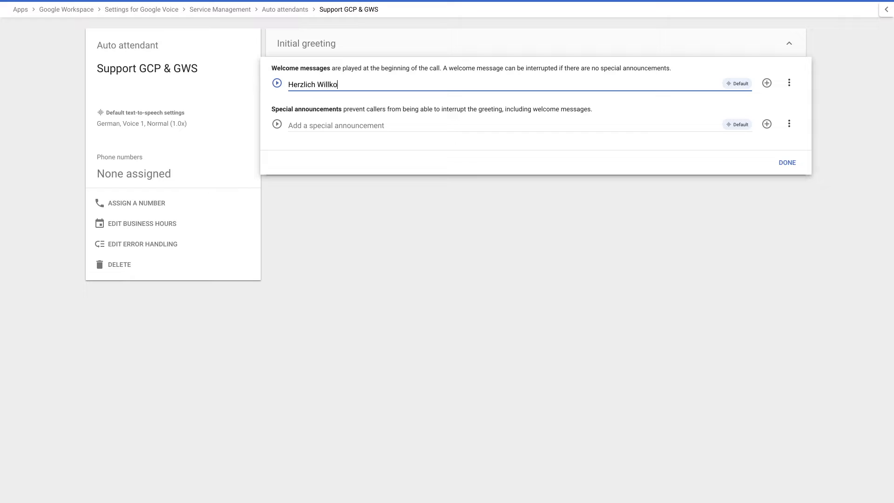
type("mmen bei Cloudwürdig, wie kö")
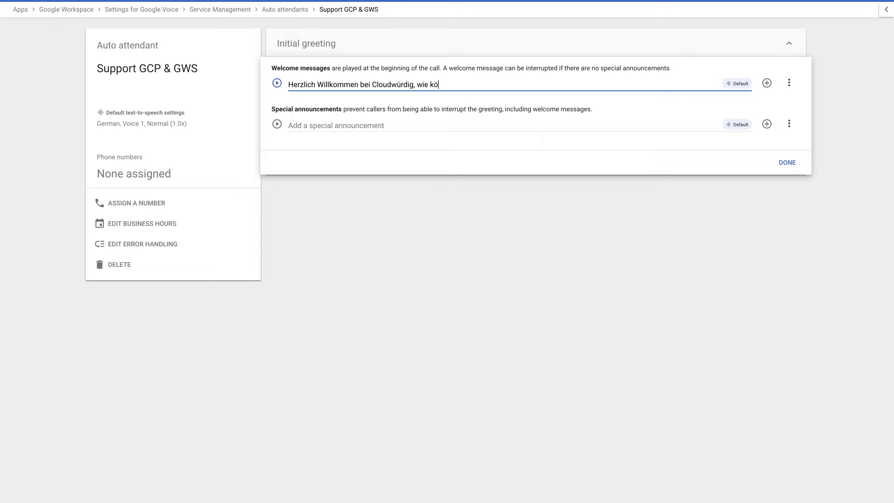
type("nnen wir lhnen weiterhelfen")
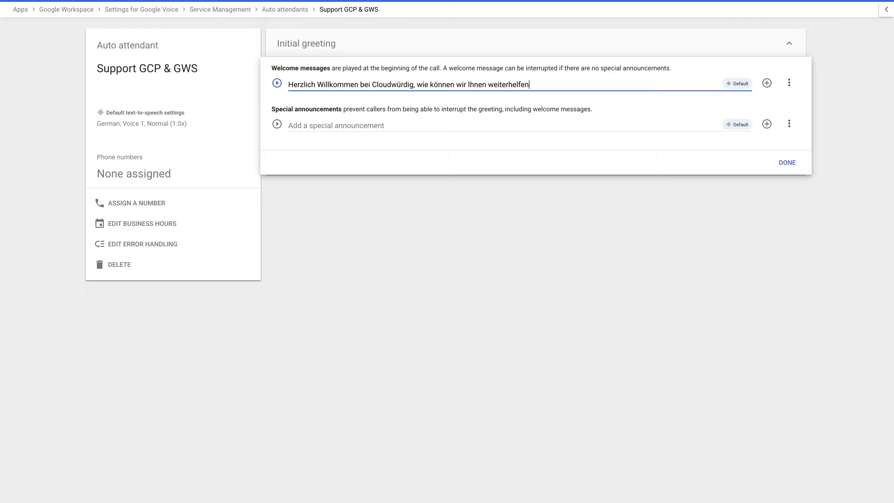
left_click(338, 85)
type("#?")
key("BackSpace")
key("BackSpace")
key("End")
type("?")
left_click(787, 162)
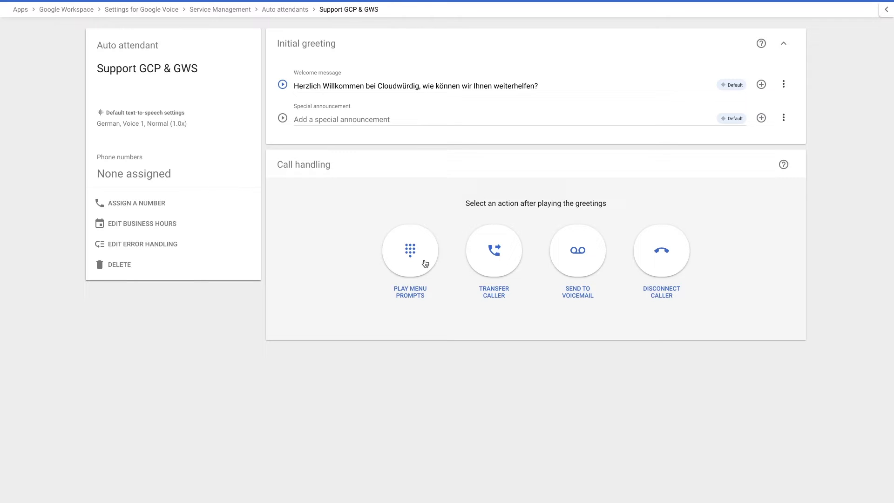
- Set call handling to play menu prompts, with the introduction "Bei welchem Thema können wir Ihnen weiterhelfen"
left_click(410, 242)
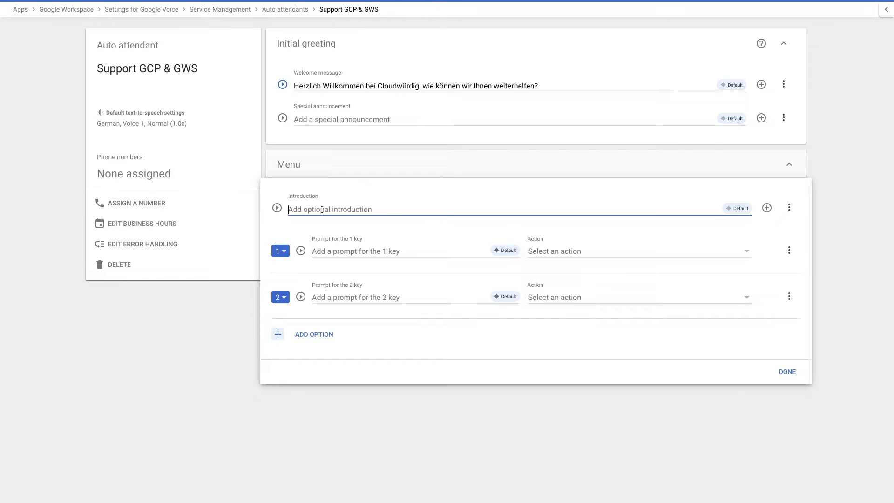
type("Bei welch")
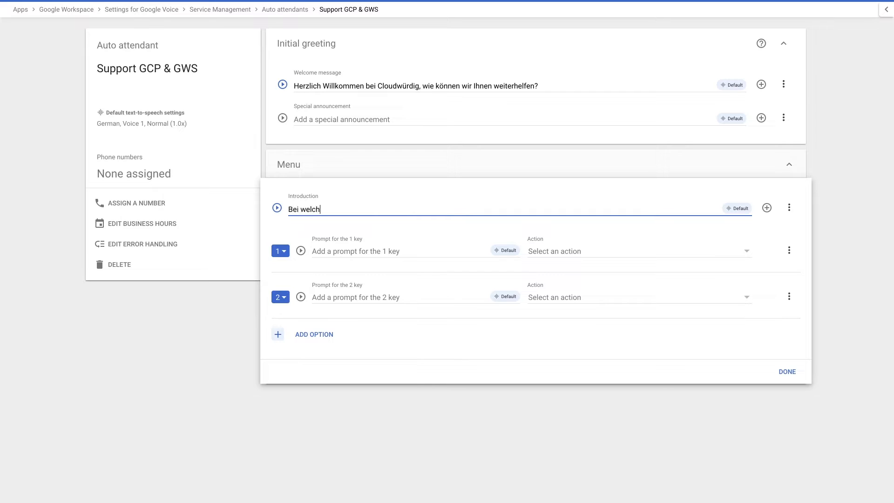
type("em Thema können wir Ihnen weiterhelfen")
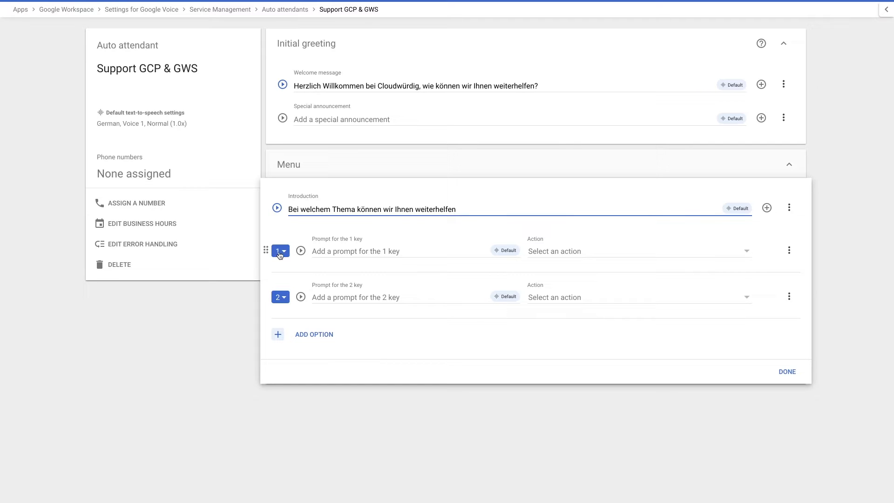
- Enter "Sie benötigen Support im Thema GCP?" as the 1 key prompt and "Sie benötigen Support im Thema GWS?" as the 2 key prompt
left_click(346, 248)
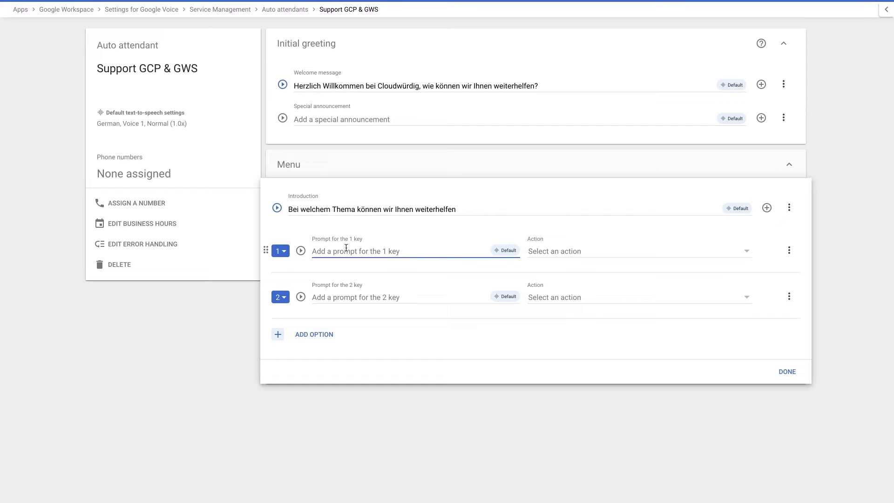
type("Sie benötigen Support im Thema GCP?")
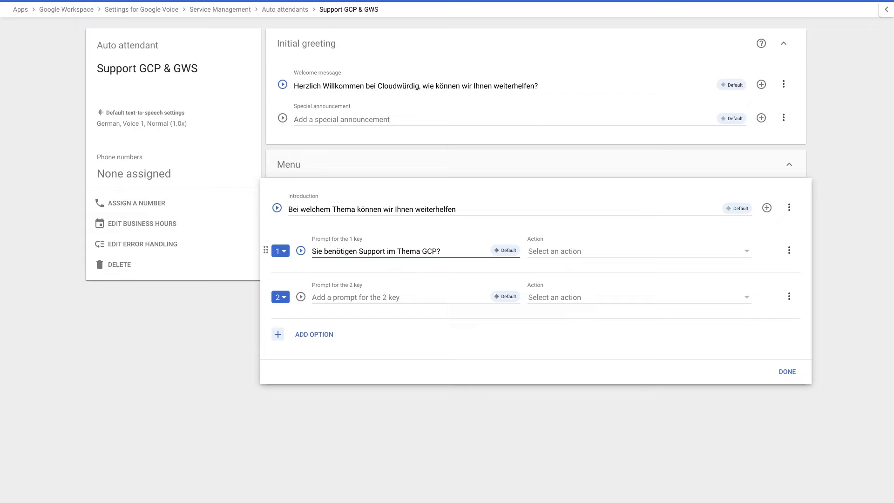
left_click_drag(453, 250, 314, 249)
key("ctrl+c")
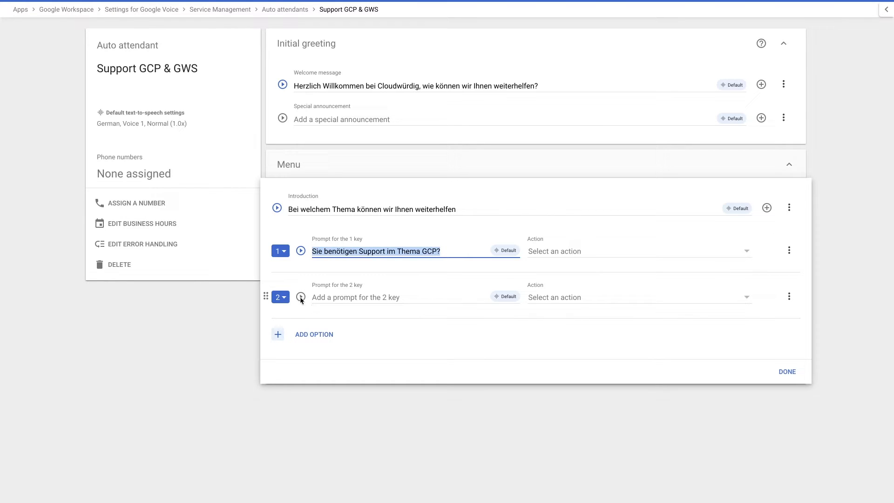
left_click(335, 293)
key("ctrl+v")
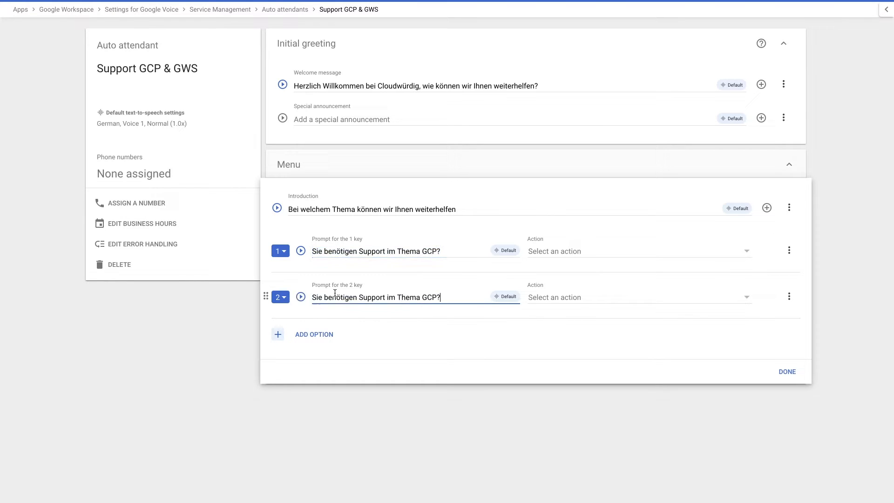
left_click(436, 297)
key("BackSpace")
key("BackSpace")
type("WS")
- Set the 1 key action to transfer the caller to a user, choosing the target user's email address
left_click(746, 252)
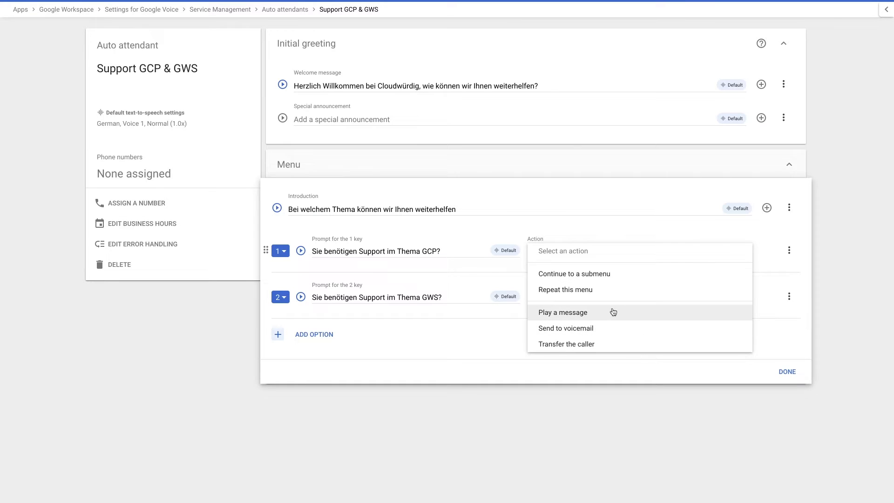
left_click(595, 344)
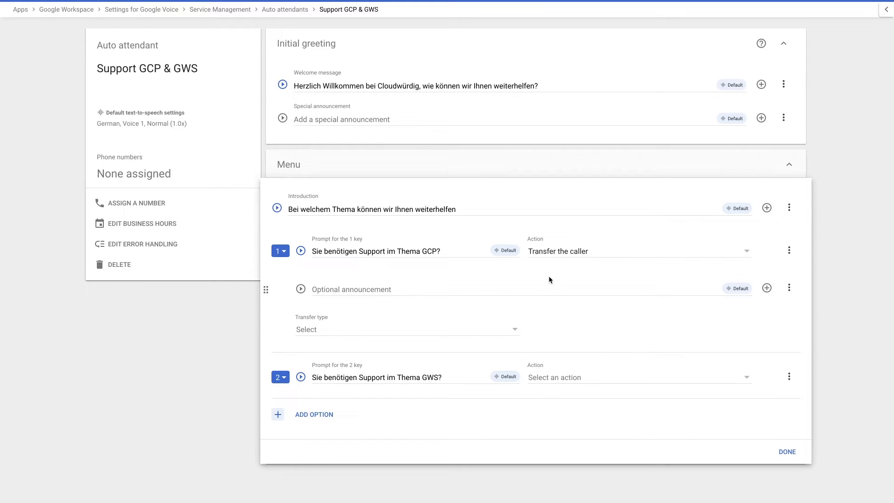
left_click(342, 334)
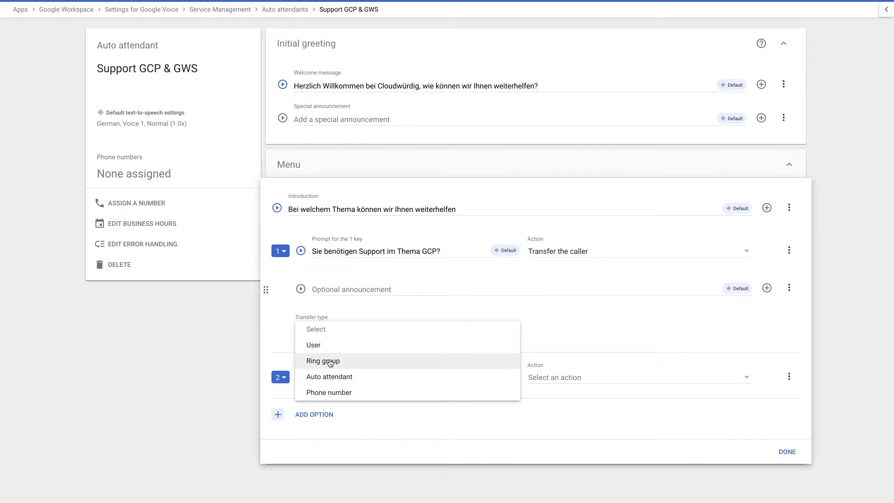
left_click(329, 346)
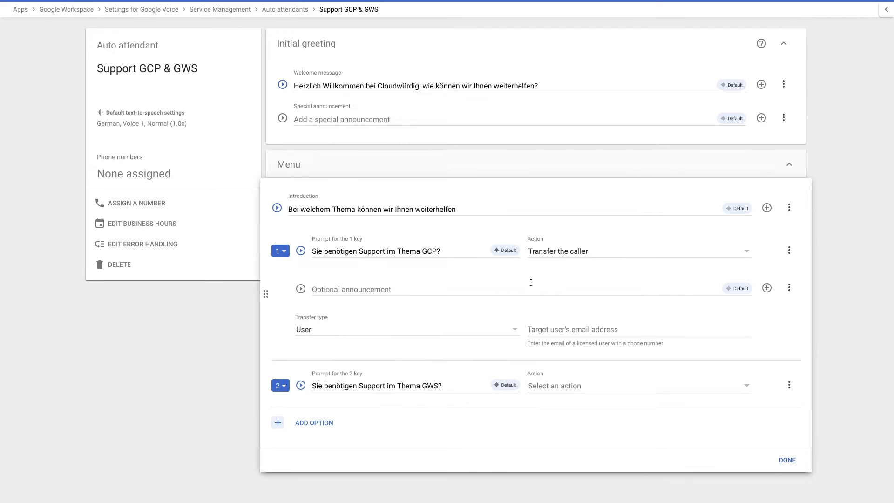
left_click(540, 327)
type("pe")
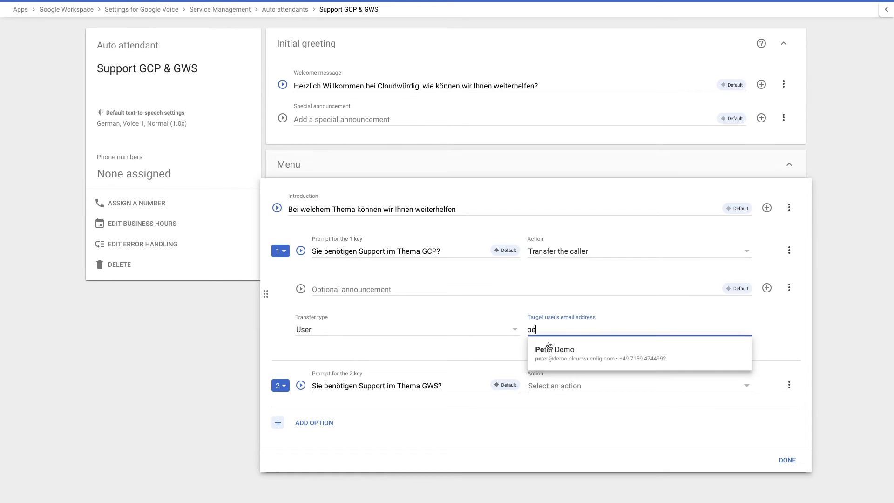
left_click(578, 358)
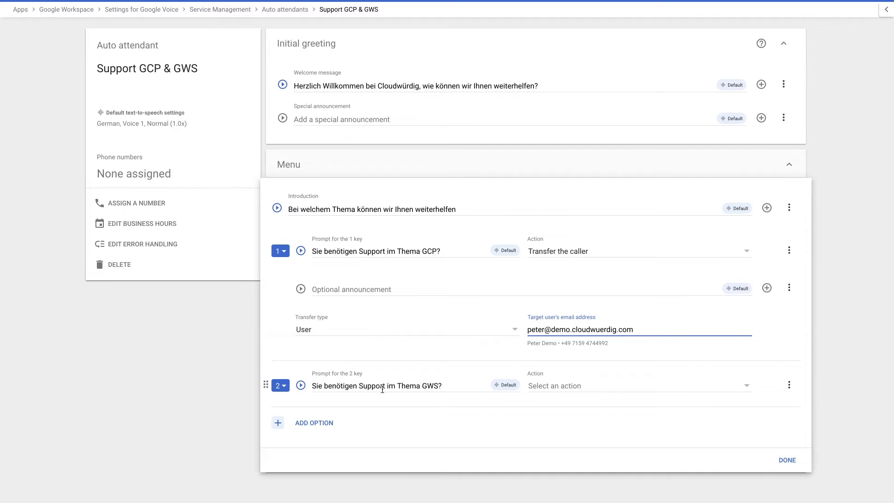
- Set the 2 key action to transfer the caller to the Support ring group
left_click(597, 387)
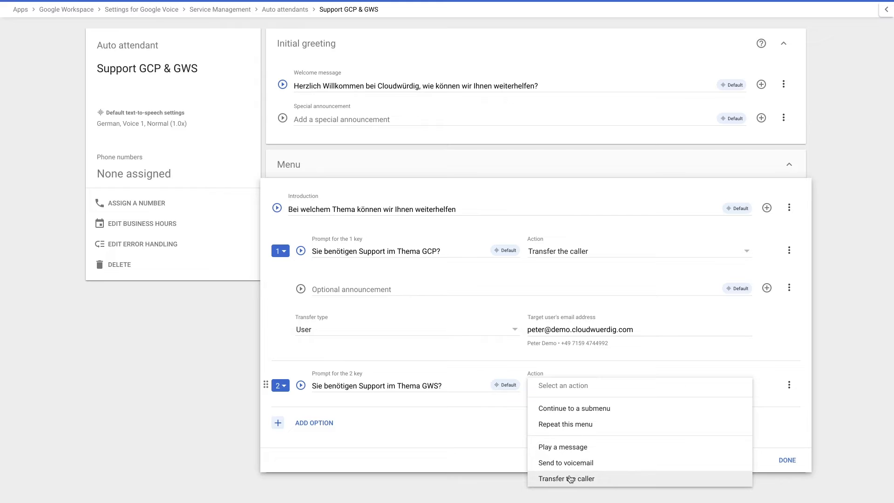
left_click(583, 481)
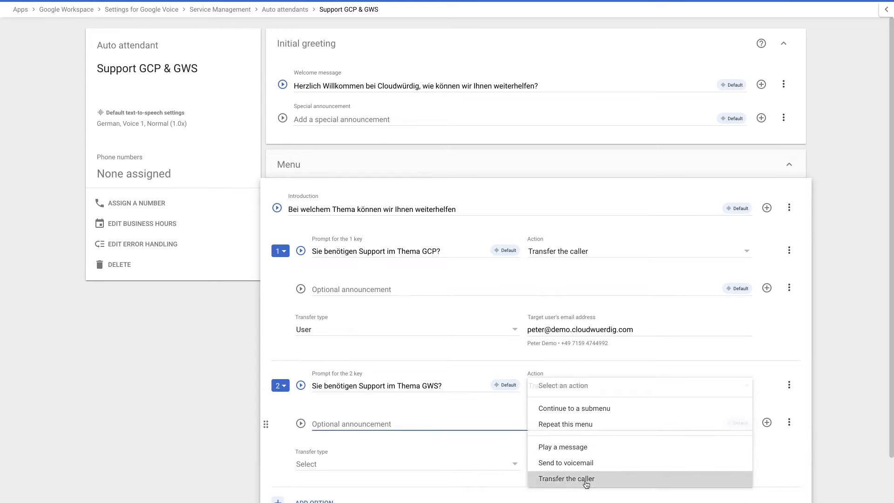
scroll(295, 489, "down", 1)
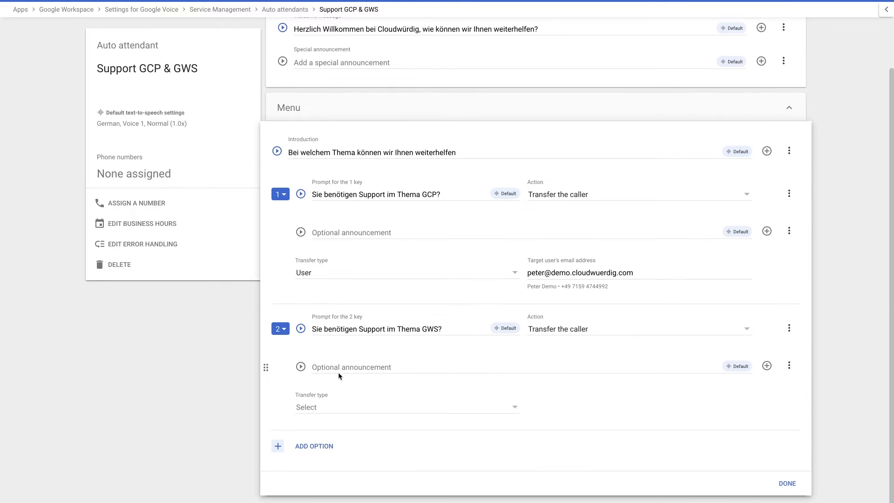
left_click(331, 412)
left_click(354, 440)
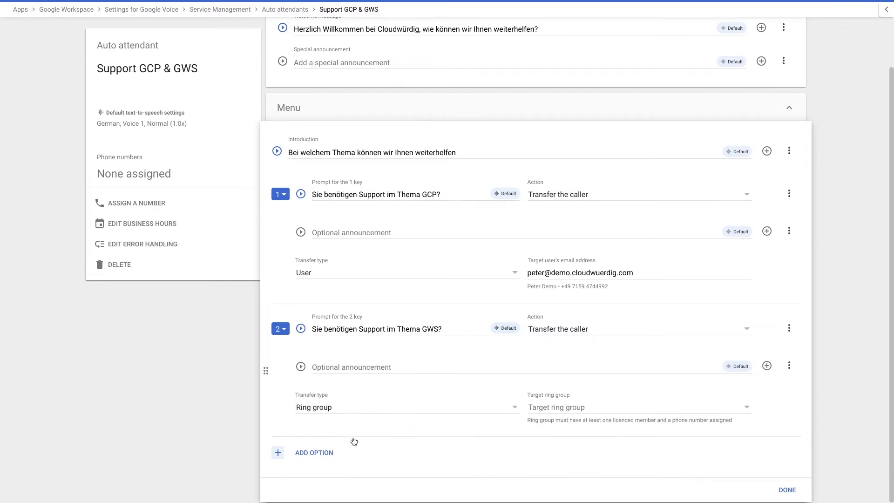
left_click(570, 407)
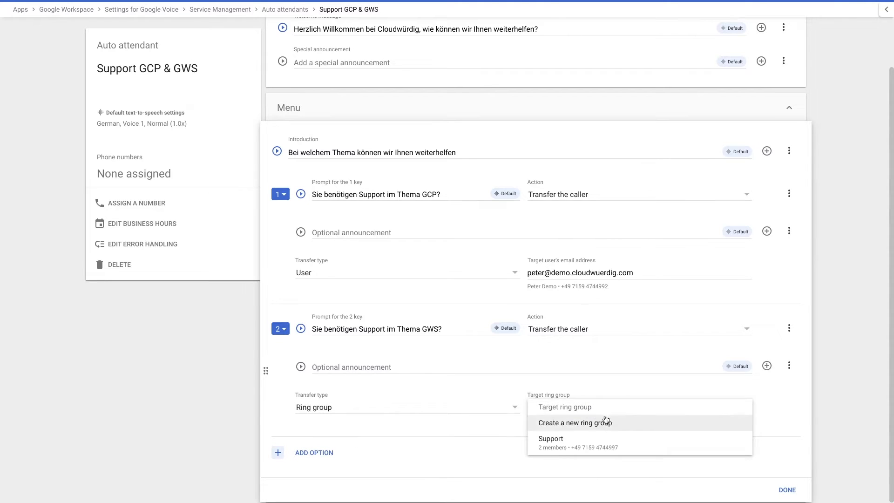
left_click(602, 446)
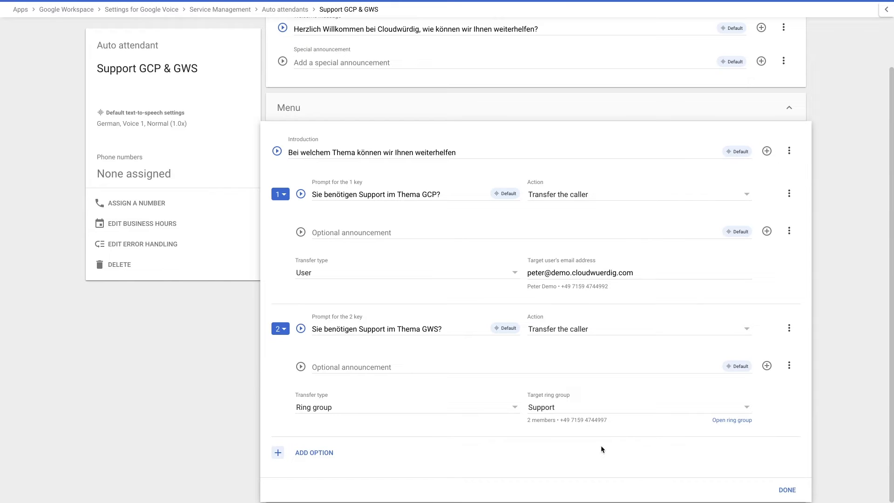
- Add a third menu option with the prompt "Sales" for the 3 key
scroll(656, 446, "down", 1)
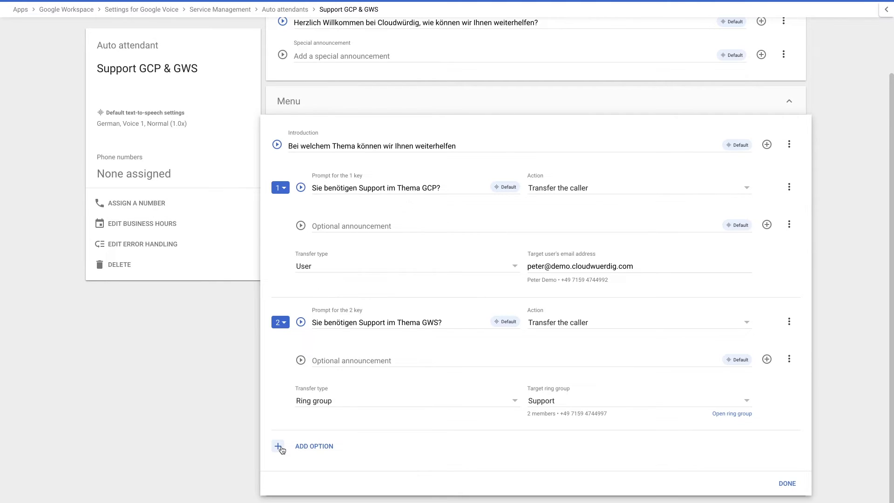
left_click(279, 447)
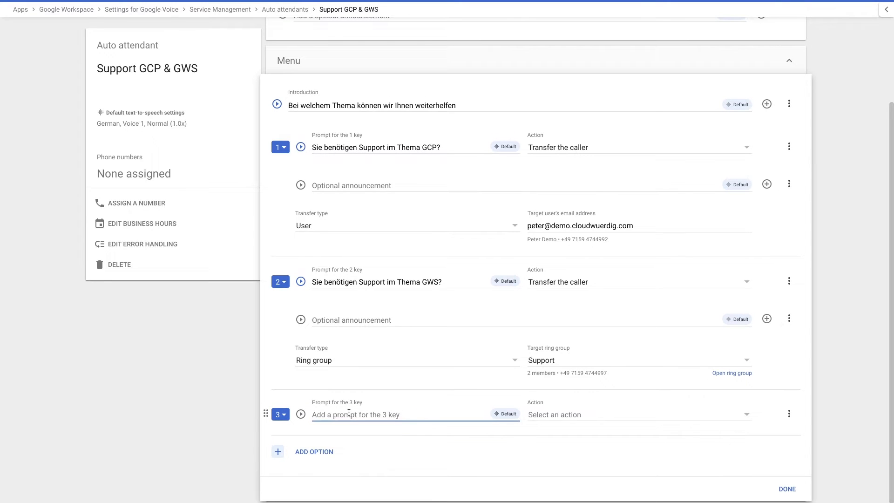
type("Sales")
key("BackSpace")
key("BackSpace")
key("BackSpace")
key("BackSpace")
key("BackSpace")
type("Sales")
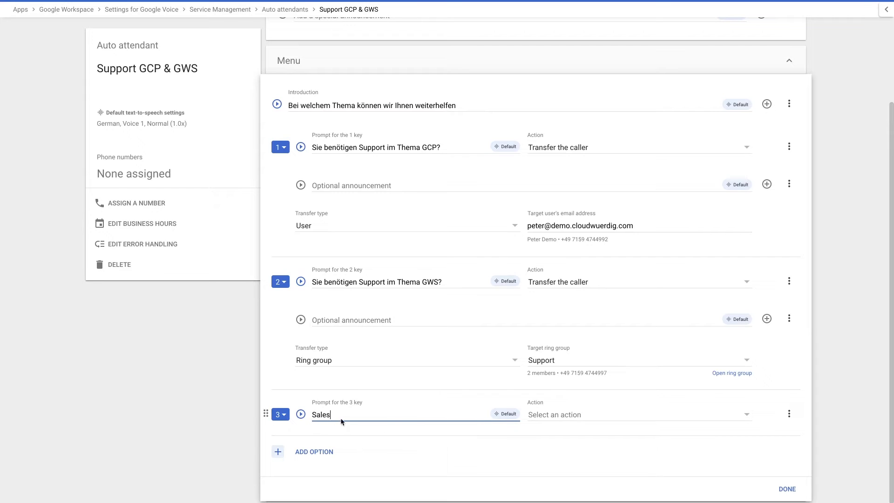
- Replace the 3 key prompt with "Sie benötigen Support im Thema Sales?", reusing the wording of the 2 key prompt
left_click_drag(451, 283, 302, 288)
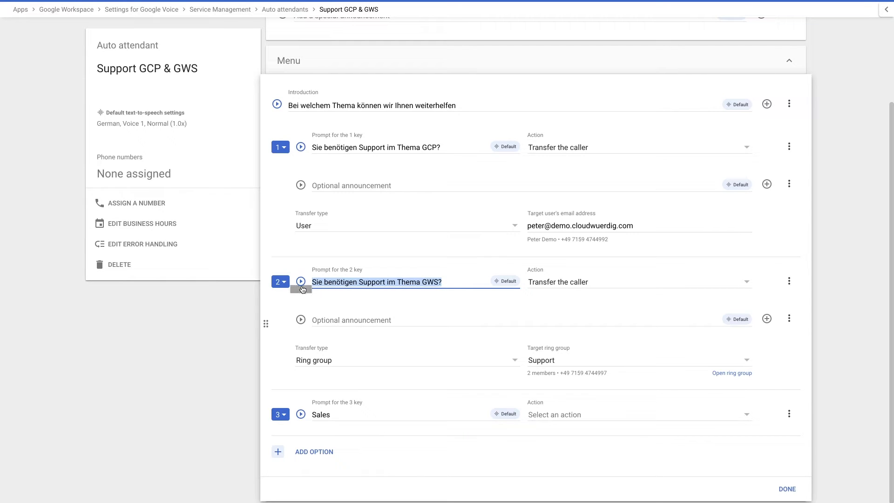
key("ctrl+c")
double_click(322, 414)
key("ctrl+v")
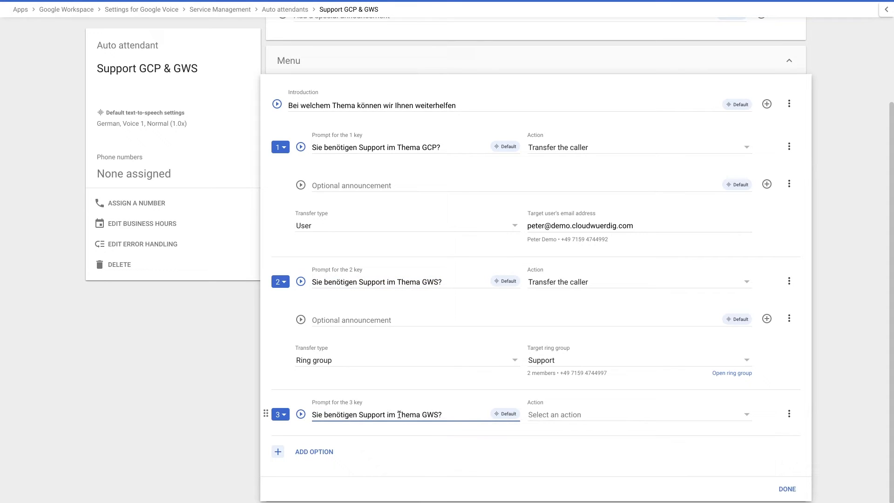
double_click(429, 414)
type("Sales")
- Set the 3 key action to transfer the caller to a user, choosing the target user's email address
left_click(654, 412)
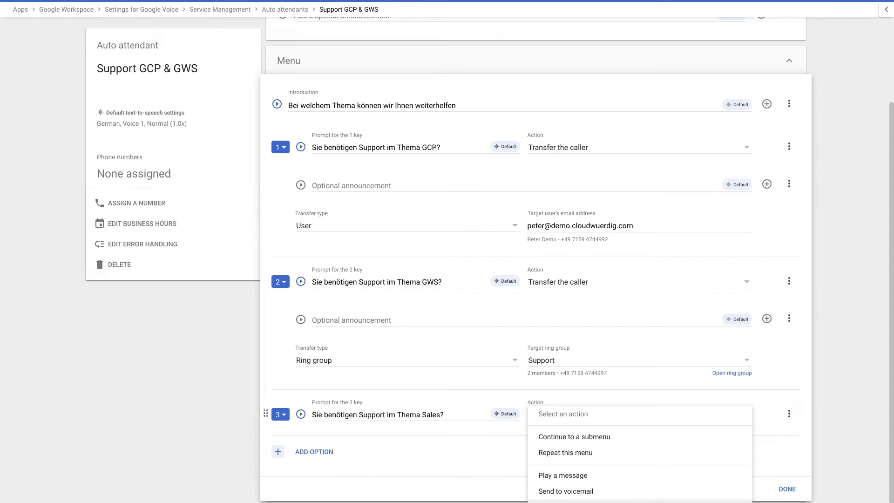
left_click(566, 502)
scroll(352, 476, "down", 2)
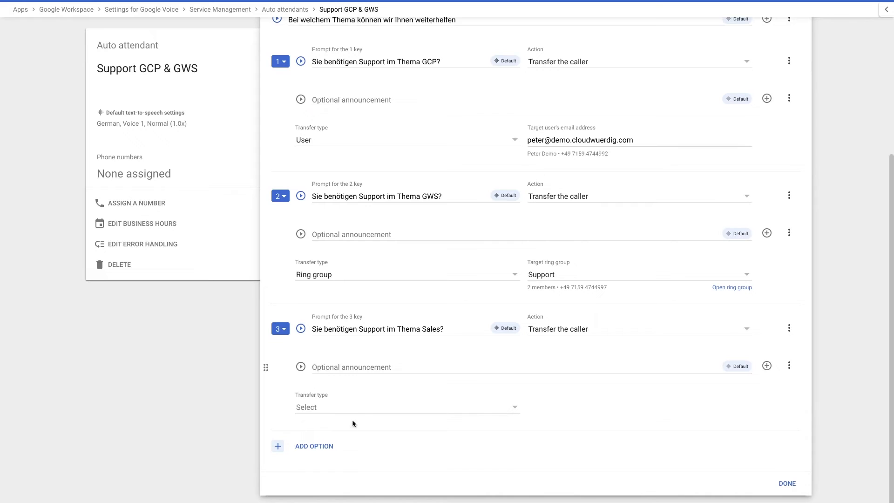
left_click(357, 409)
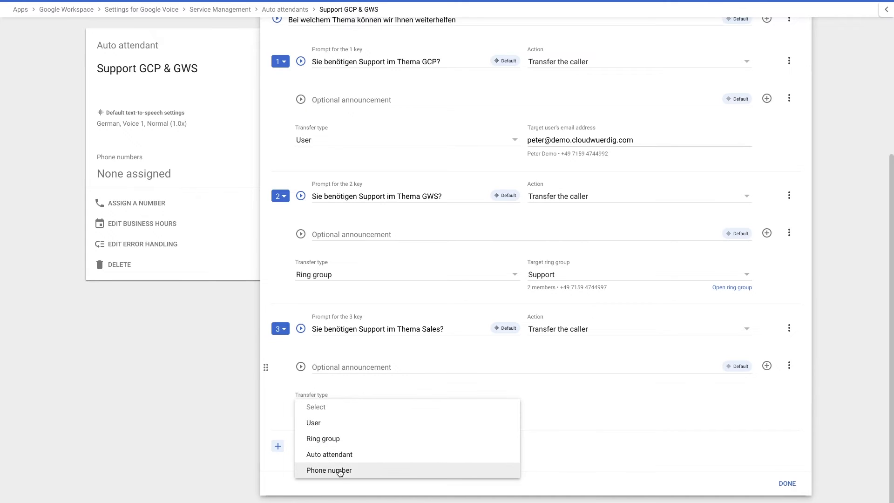
left_click(335, 423)
left_click(568, 407)
type("benn")
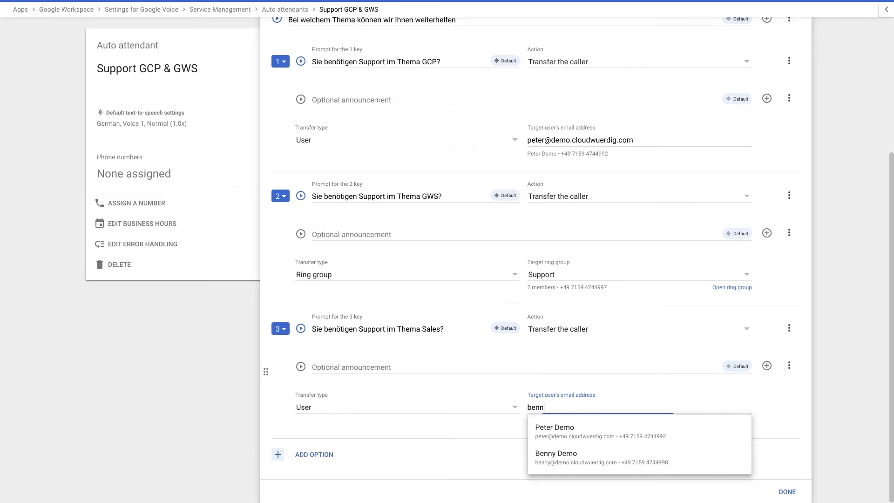
left_click(573, 458)
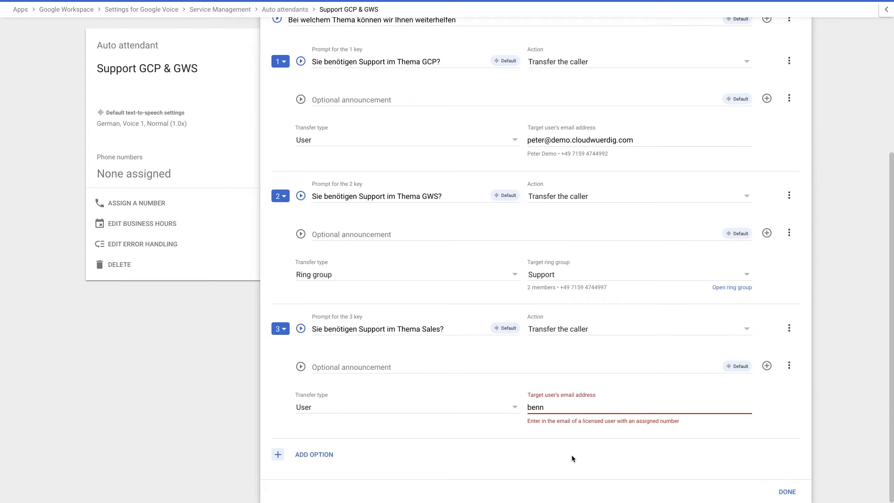
left_click(551, 406)
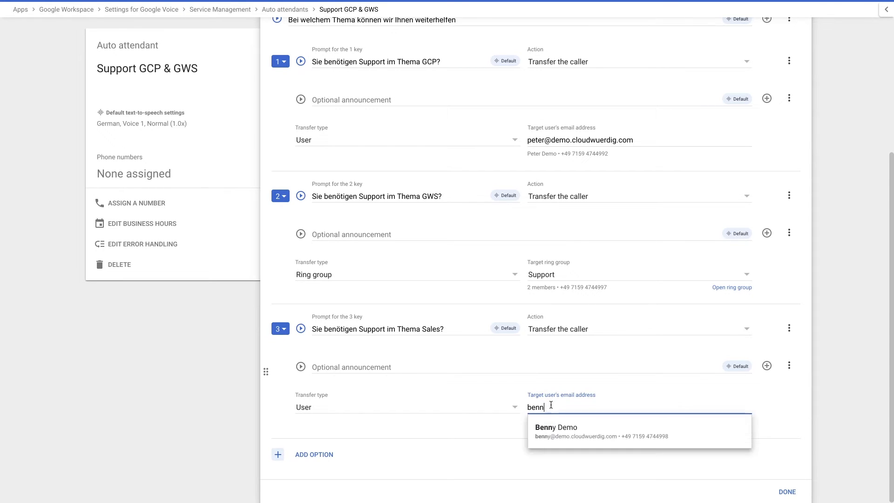
left_click(559, 431)
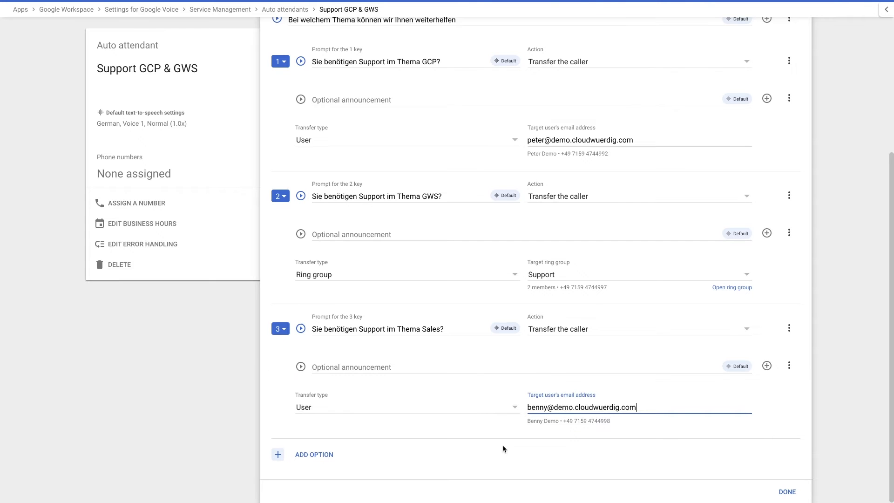
- View the keys assignable to the third option without changing its key, and finish editing the menu
scroll(502, 445, "up", 1)
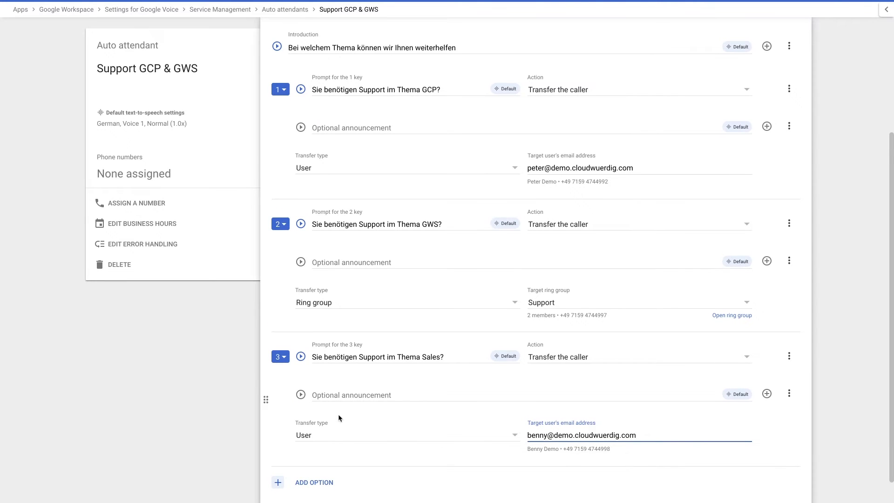
left_click(281, 357)
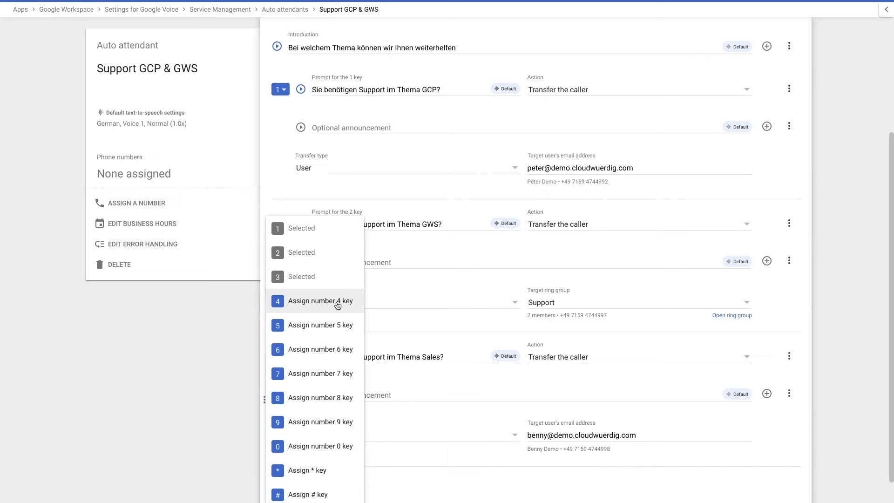
left_click(158, 416)
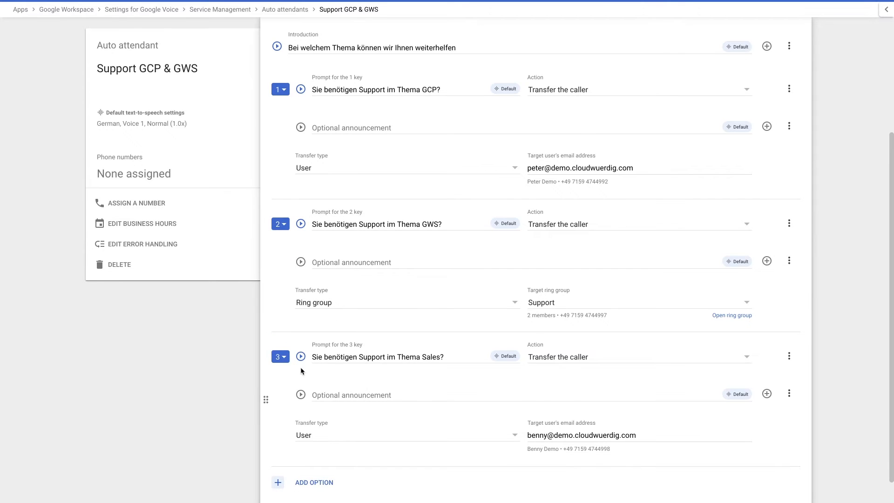
scroll(301, 370, "down", 1)
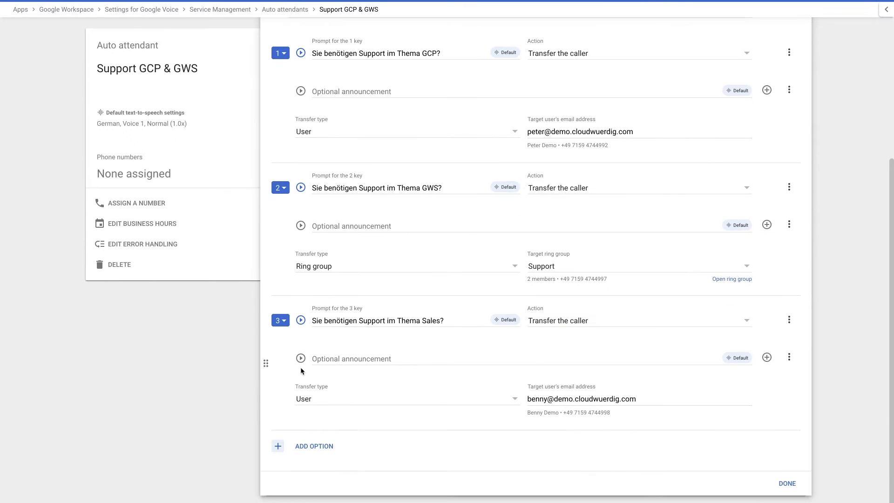
left_click(788, 485)
scroll(506, 341, "up", 2)
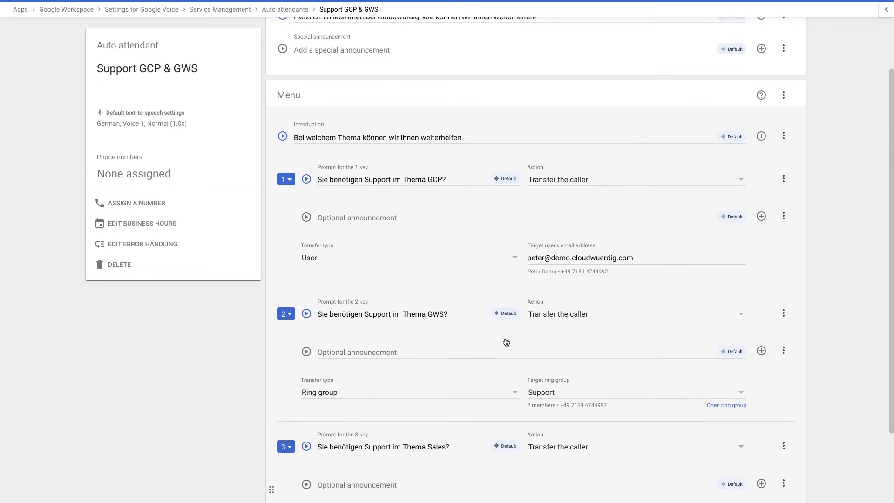
scroll(505, 342, "up", 1)
scroll(504, 342, "down", 1)
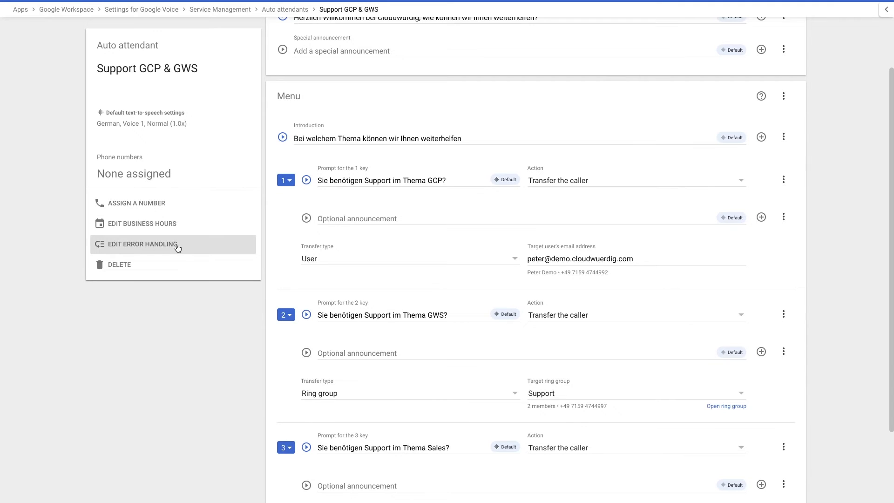
- Edit the auto attendant's error handling and set the timeout inactivity duration to 6 seconds
left_click(177, 248)
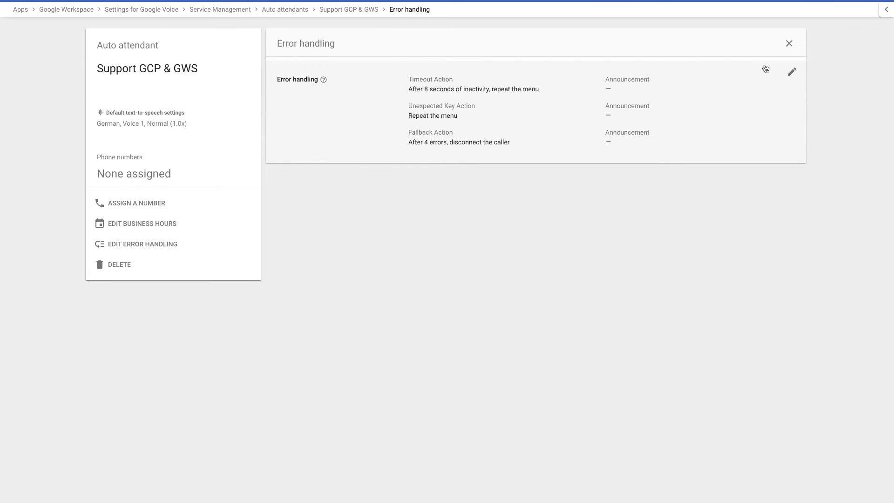
left_click(793, 74)
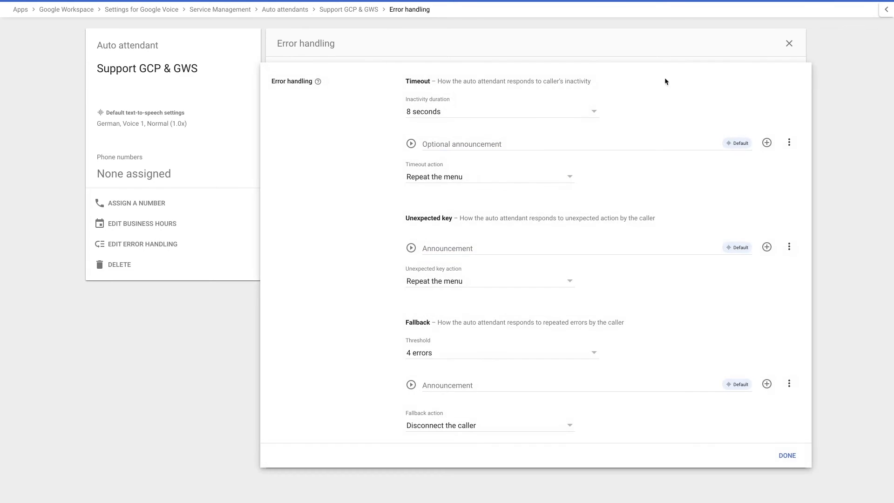
left_click(471, 114)
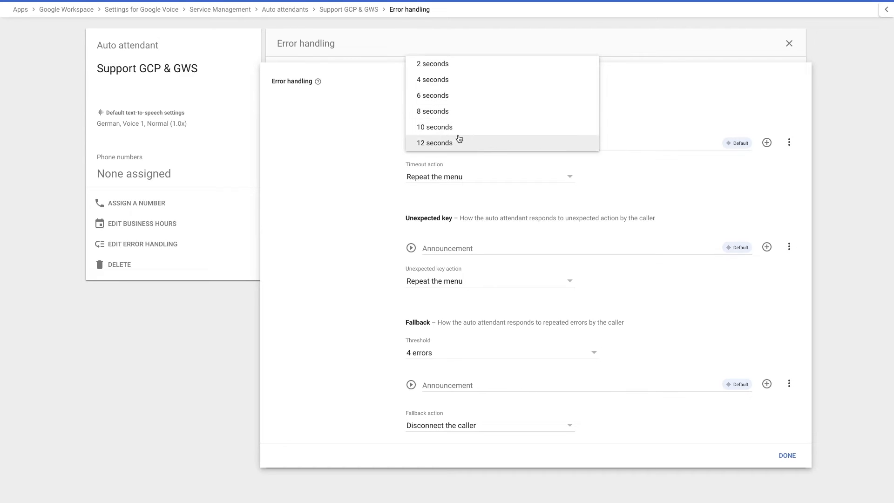
left_click(455, 96)
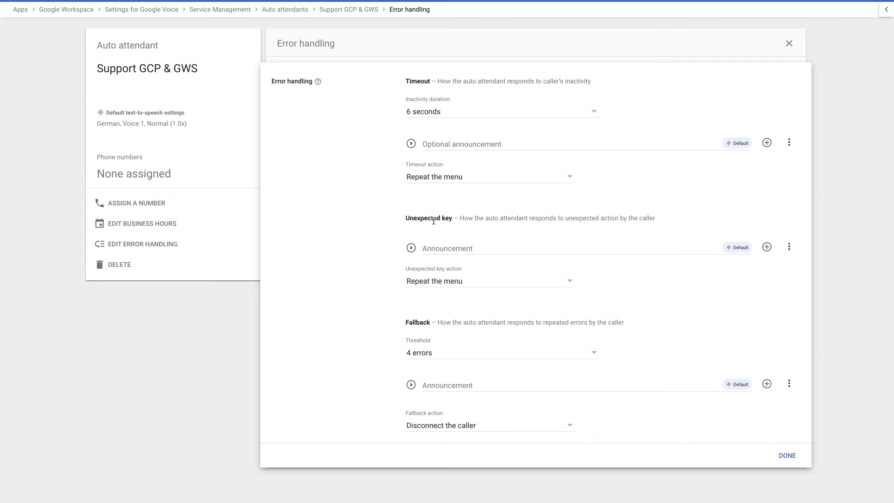
- Enter "Diese Auswahl steht nicht zur Verfügung" as the unexpected key announcement, with Repeat the menu as its action
left_click(441, 250)
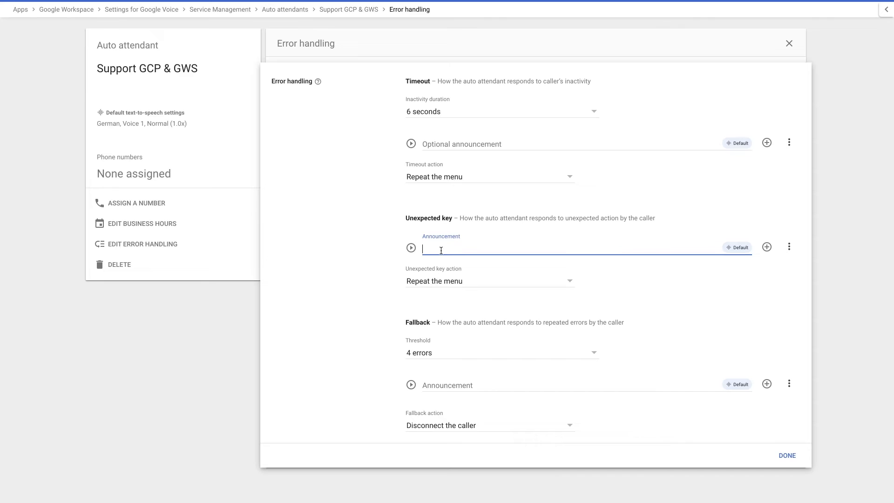
type("Diese Auswahl steht nicht zu")
type(" ver")
key("BackSpace")
key("BackSpace")
key("BackSpace")
type("r verfügung")
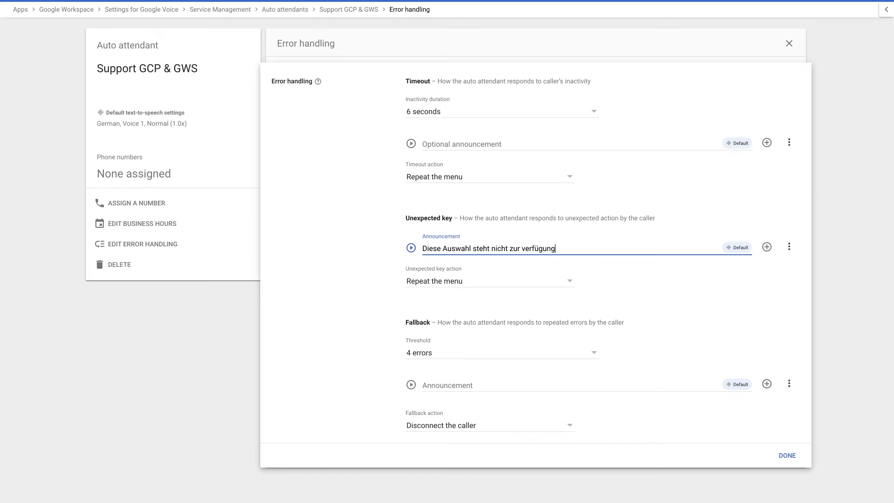
key("BackSpace")
type("V")
left_click(442, 285)
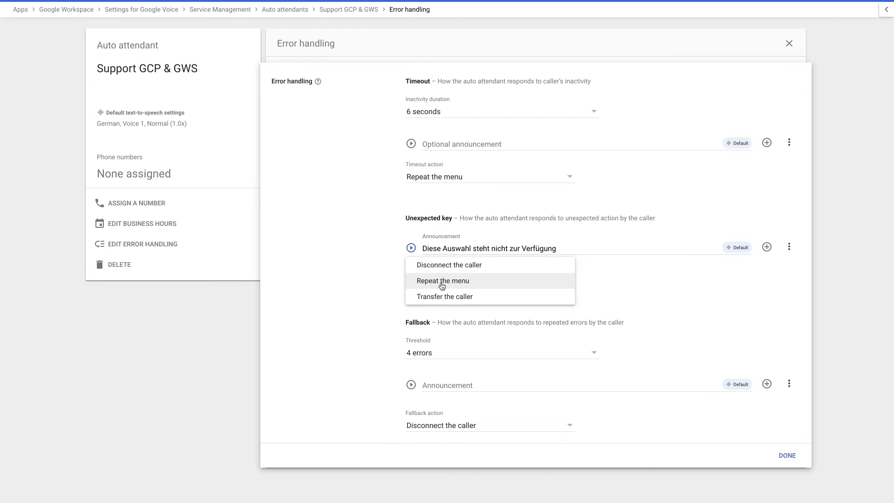
left_click(474, 287)
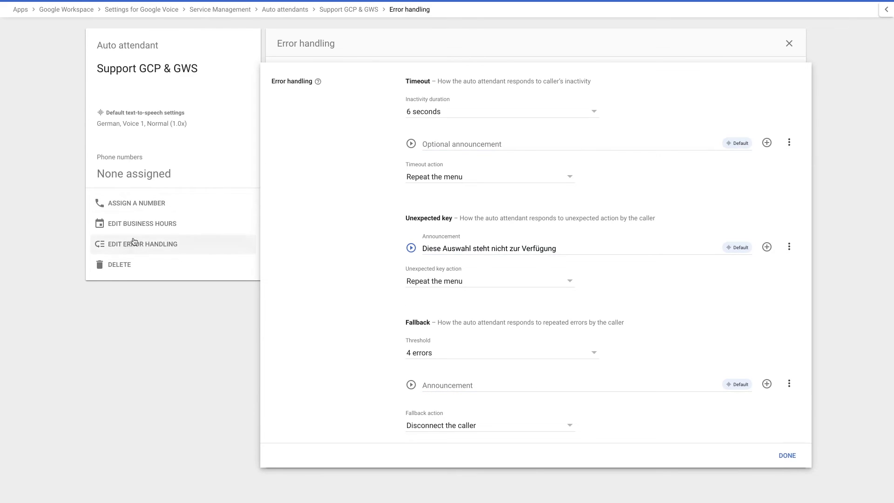
- Open the auto attendant's business hours and switch the open hours to customized hours
left_click(142, 225)
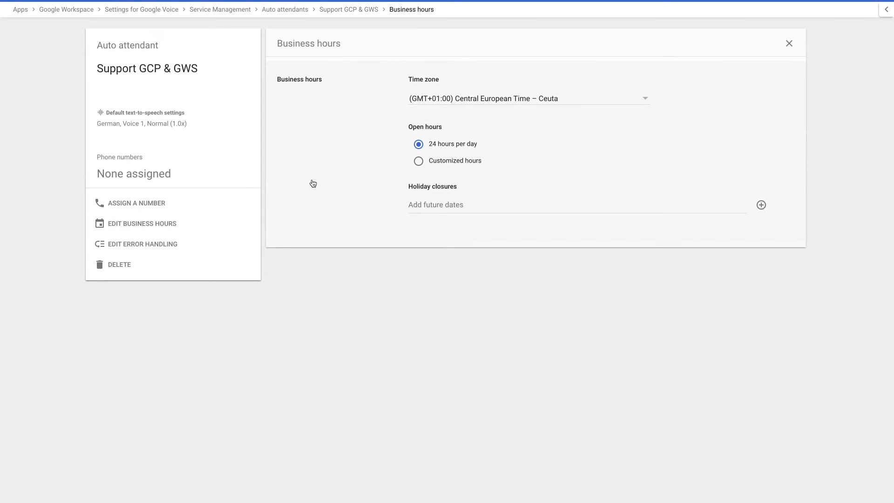
left_click(418, 161)
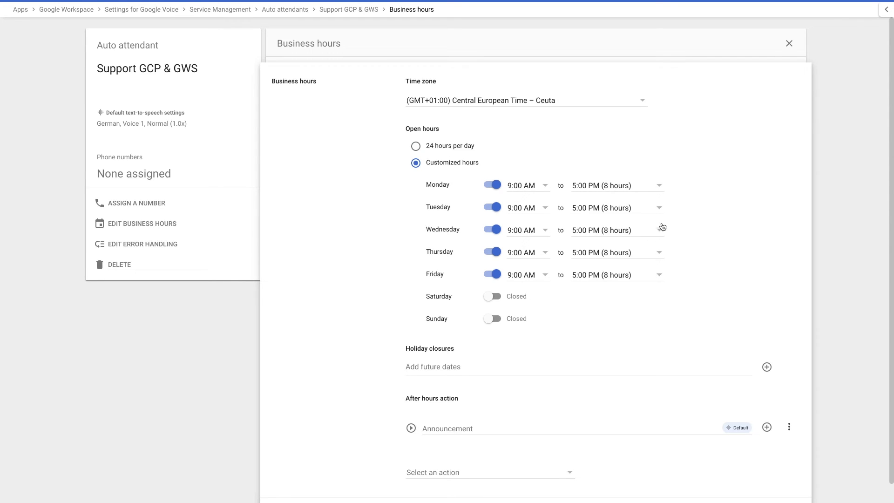
- Set the after hours action to transfer the caller to the Support ring group
scroll(668, 229, "down", 1)
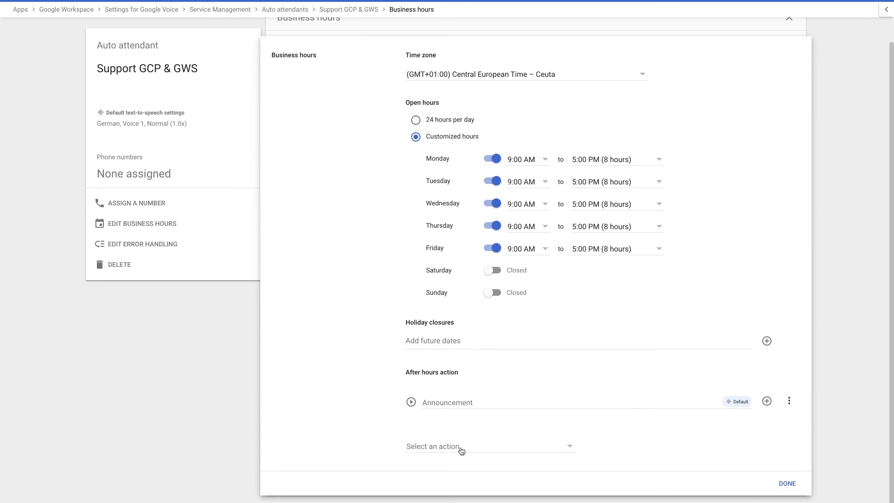
left_click(504, 447)
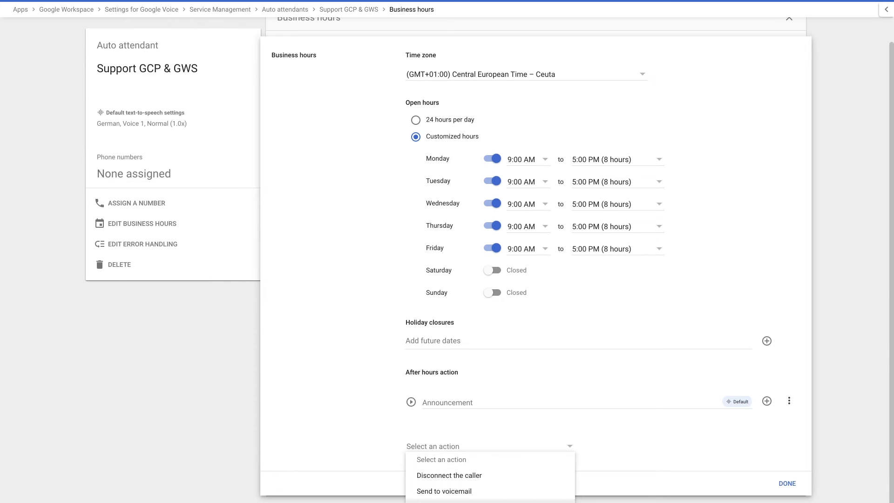
left_click(447, 502)
left_click(458, 445)
left_click(673, 419)
left_click(444, 479)
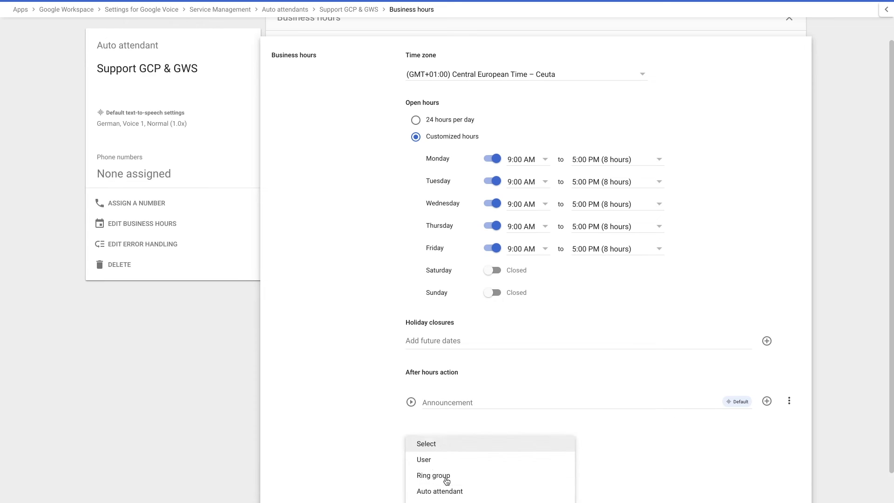
left_click(442, 473)
scroll(605, 442, "down", 1)
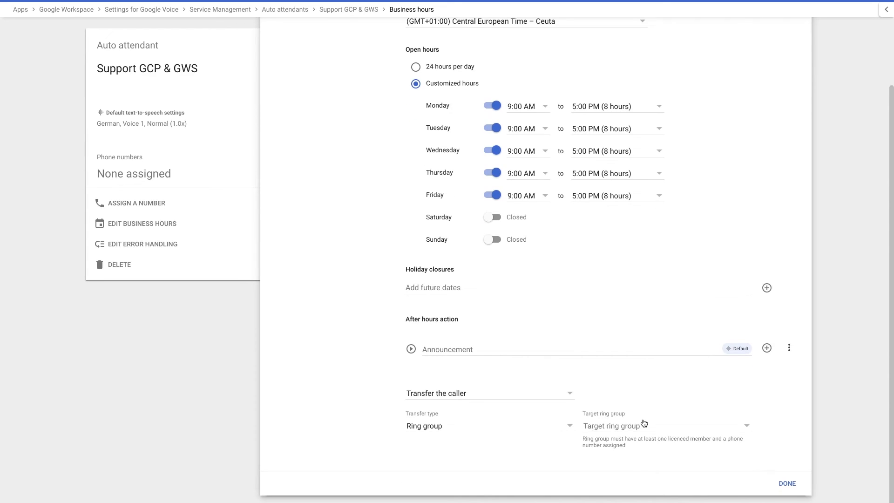
left_click(642, 426)
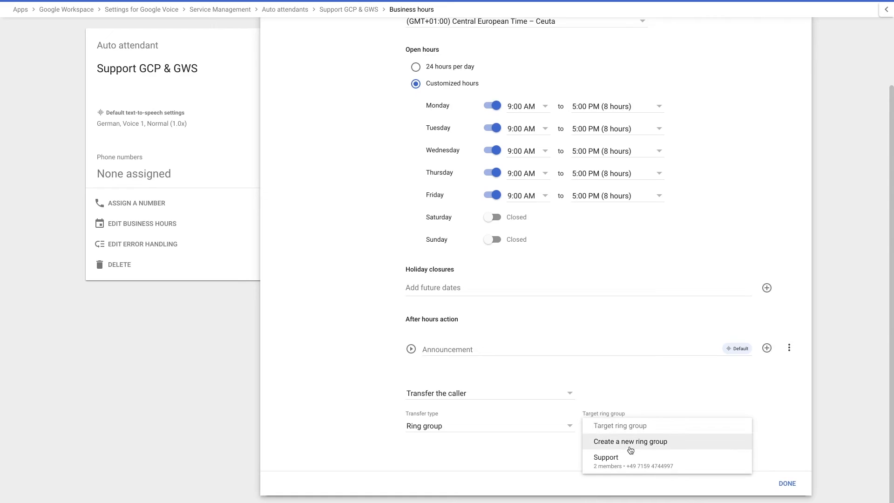
left_click(620, 462)
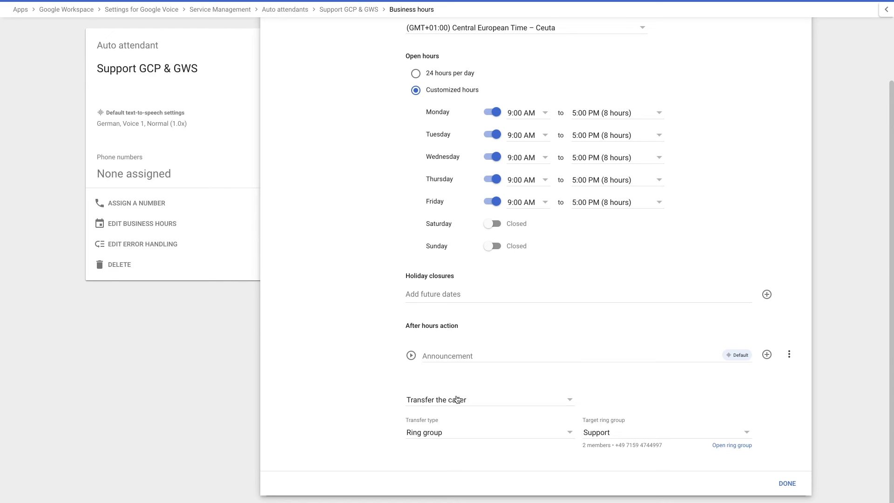
- Set the after hours action to Send to voicemail and add a user's email address as the voicemail recipient
left_click(442, 400)
left_click(458, 388)
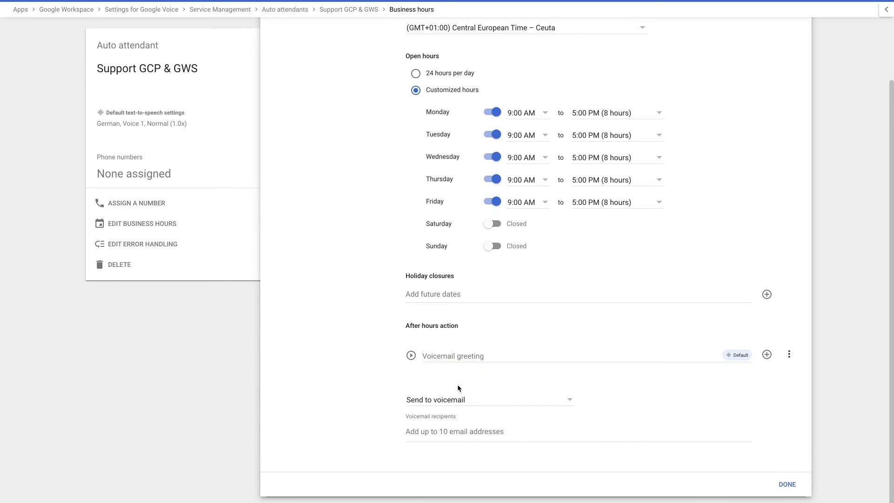
left_click(447, 431)
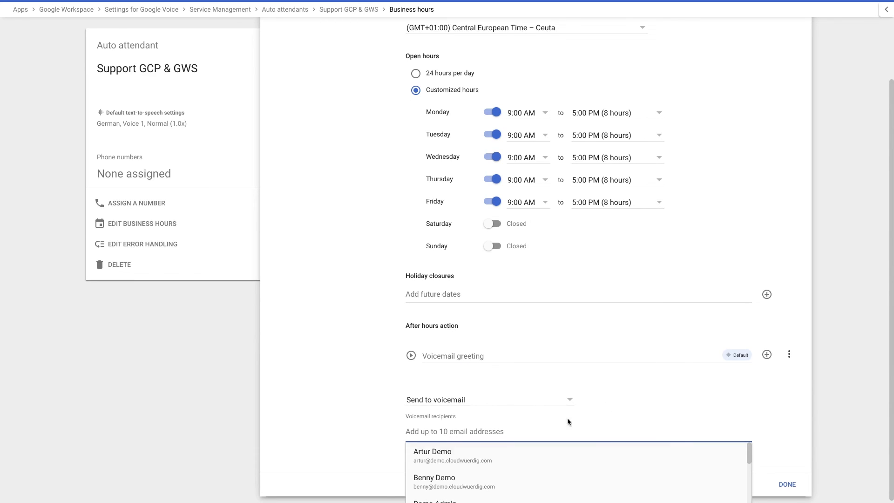
left_click(469, 485)
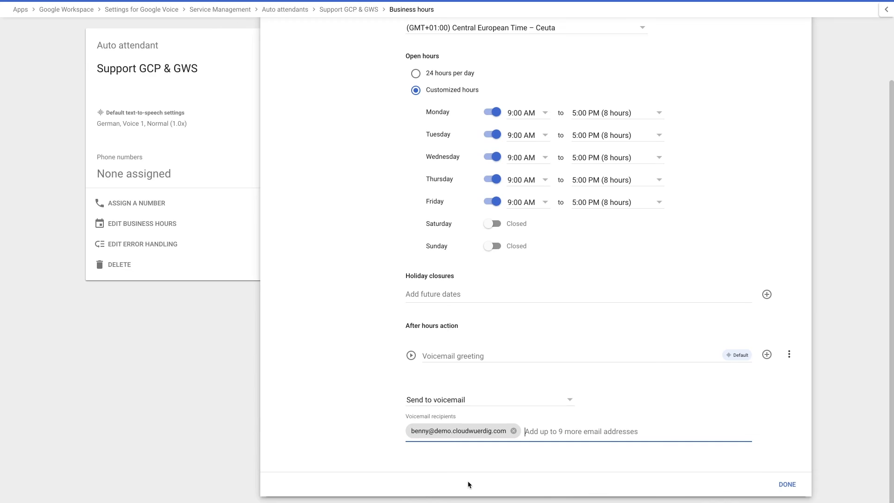
- Enter "Sie rufen außerhalb unserer Geschäftszeiten an!" as the voicemail greeting for the after hours action
left_click(458, 356)
type("Sie r")
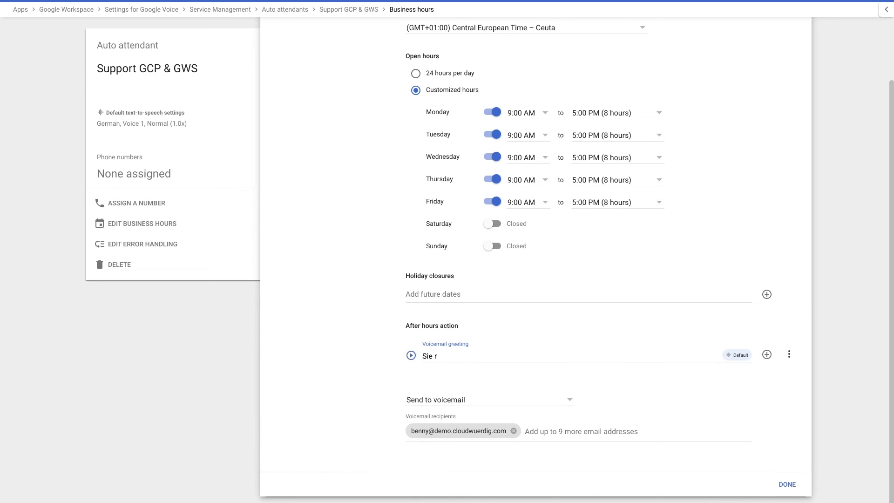
type("ufen außerhalb unserer Geschäfts")
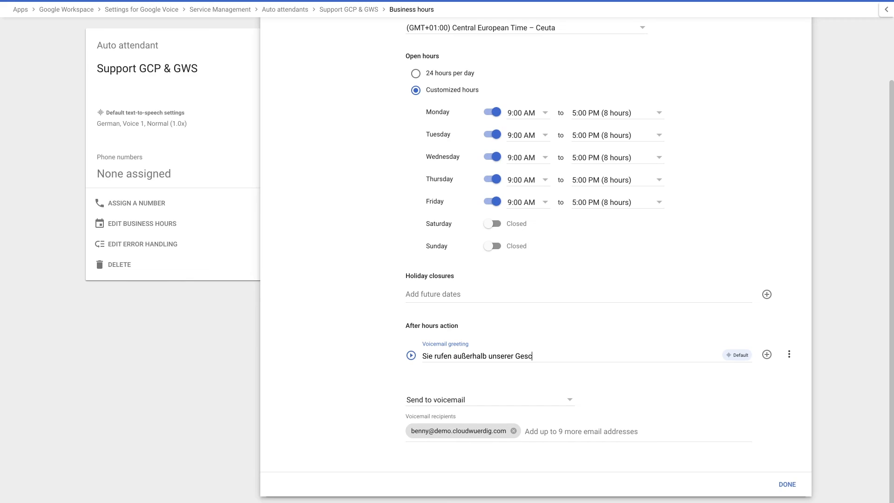
type("zeitenan")
key("BackSpace")
key("BackSpace")
type("an")
left_click(787, 485)
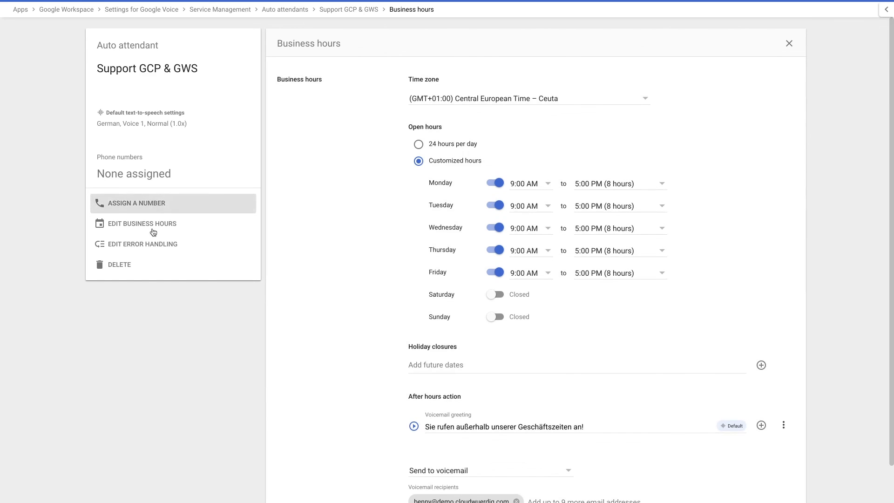
- Choose to take over an existing number for the auto attendant and publish its changes
left_click(143, 205)
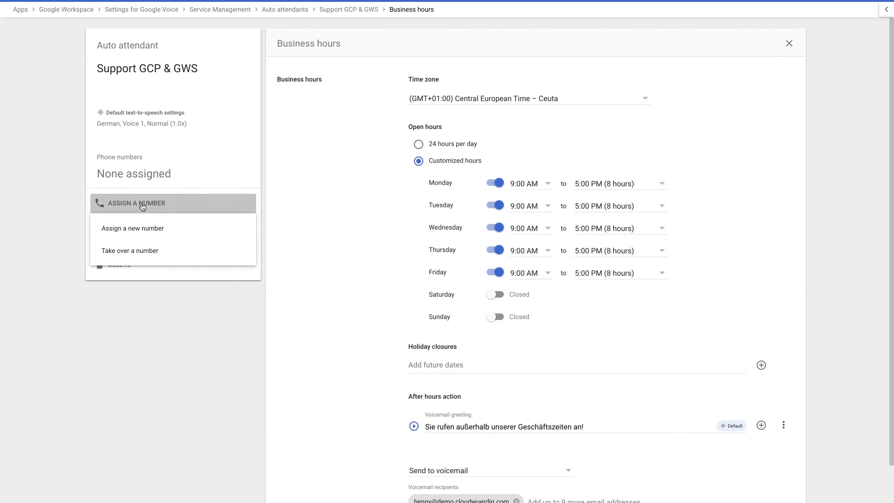
left_click(152, 252)
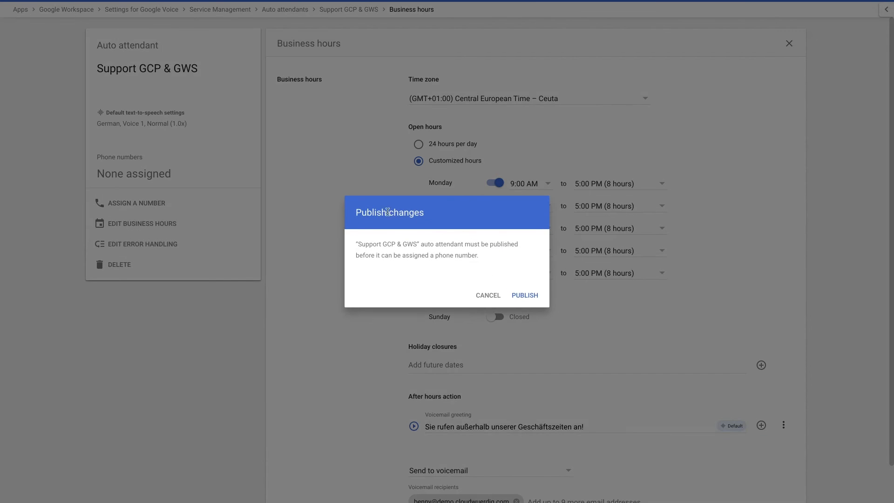
left_click(525, 296)
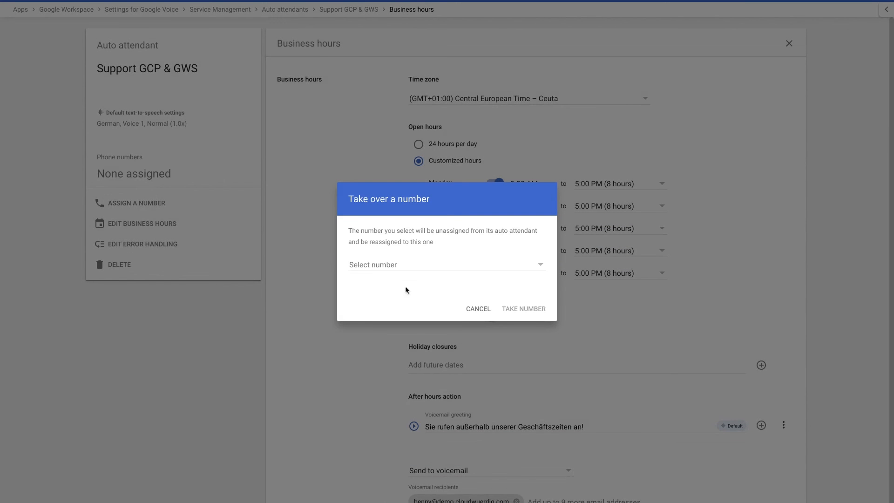
- Reassign the TicketSolver auto attendant's phone number to "Support GCP & GWS" and confirm the takeover
left_click(432, 269)
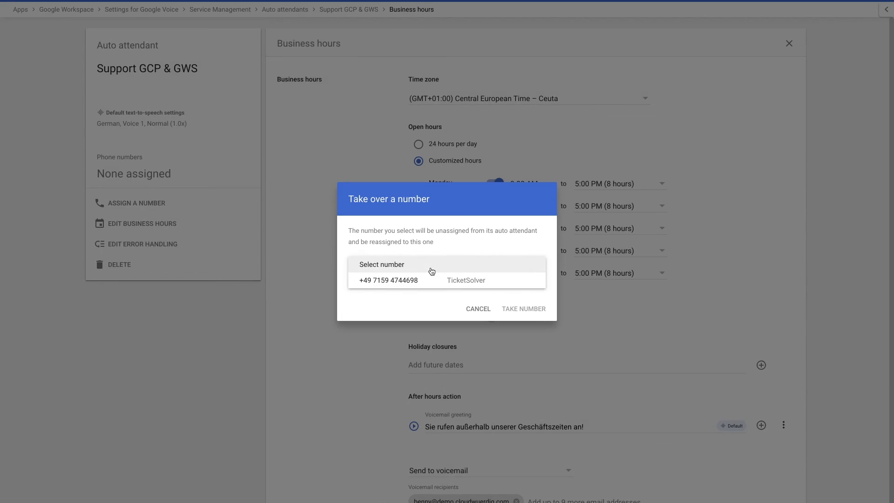
left_click(494, 286)
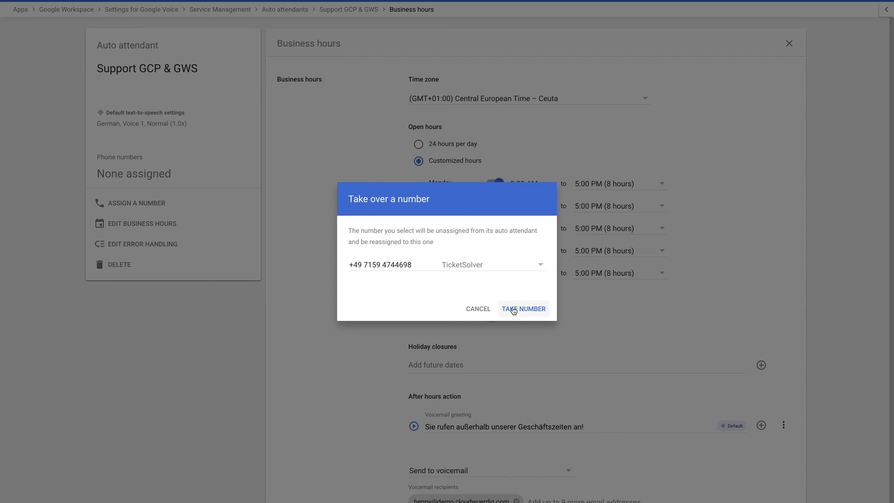
left_click(514, 309)
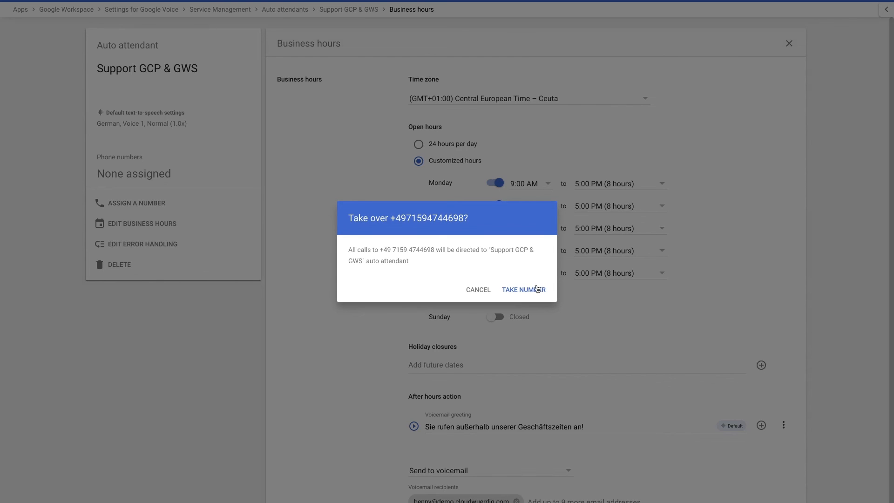
left_click(532, 291)
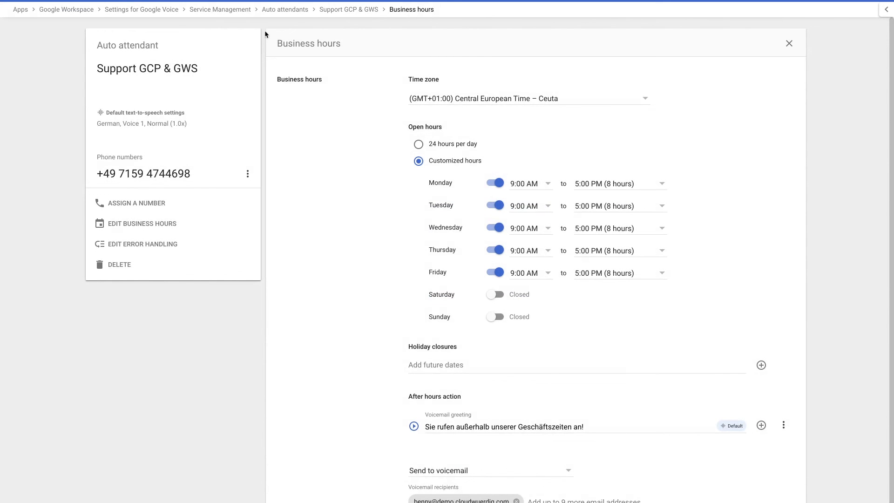
- Close the business hours settings and review the auto attendant's greeting and menu options
left_click(793, 44)
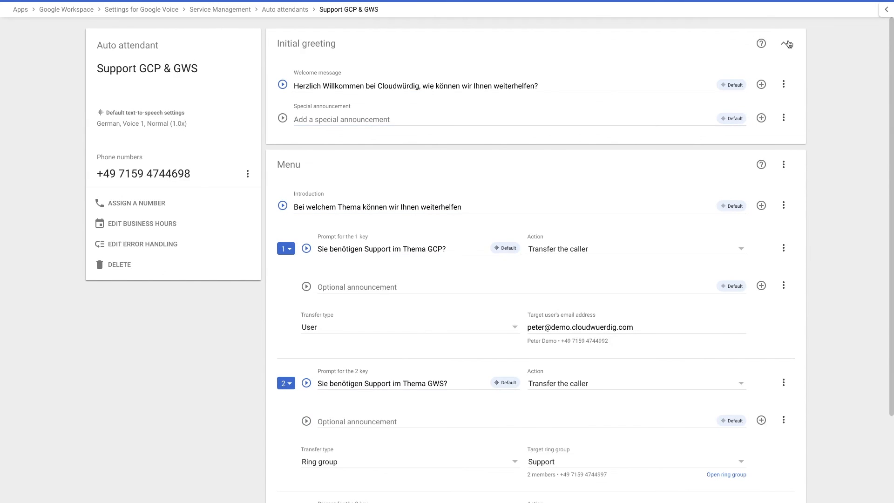
scroll(847, 127, "down", 3)
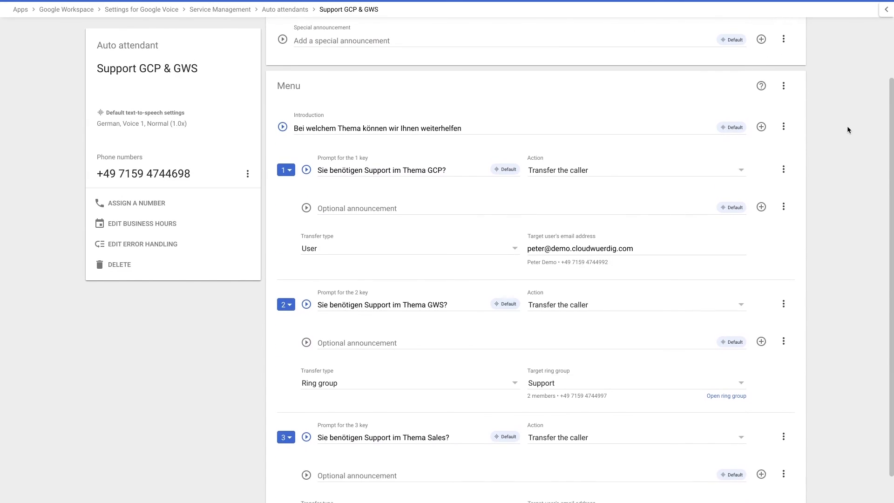
scroll(848, 130, "up", 3)
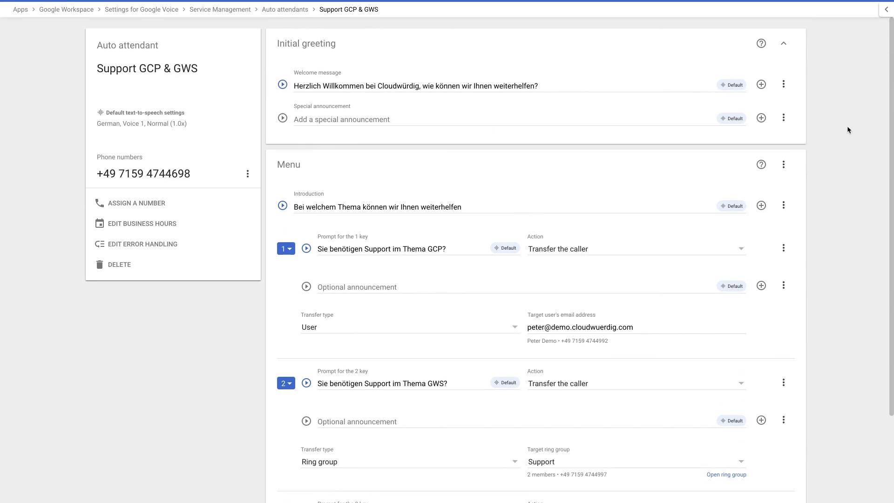